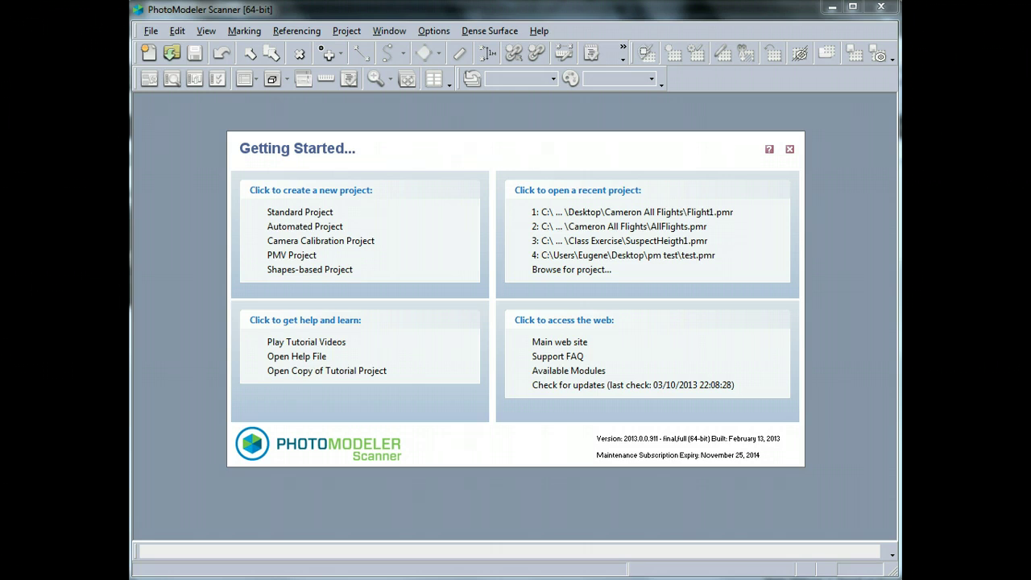
Step: Begin an Automated Project and pick the SmartPoints project type
{"action": "left_click", "coordinate": [309, 229]}
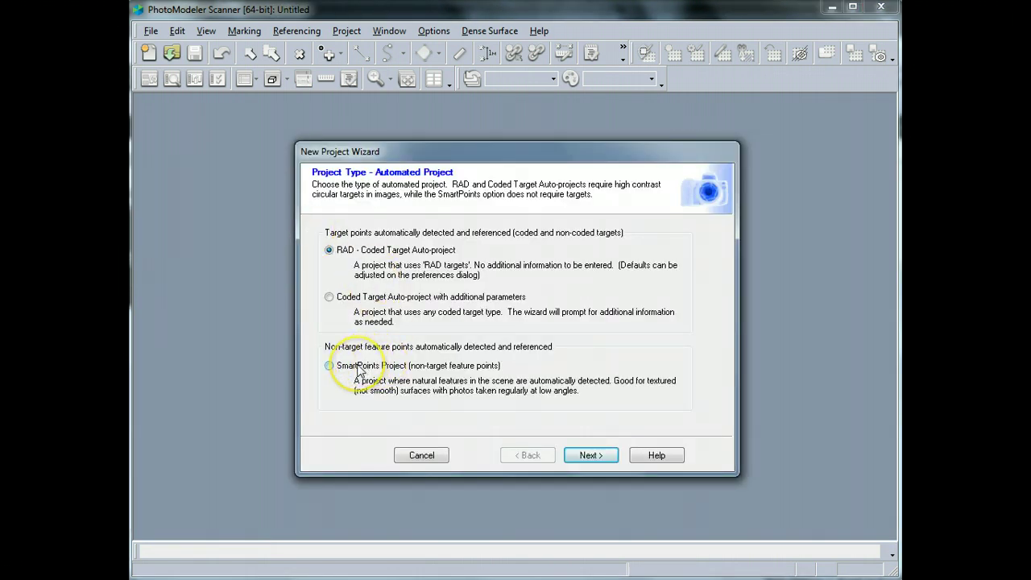
{"action": "left_click", "coordinate": [358, 367]}
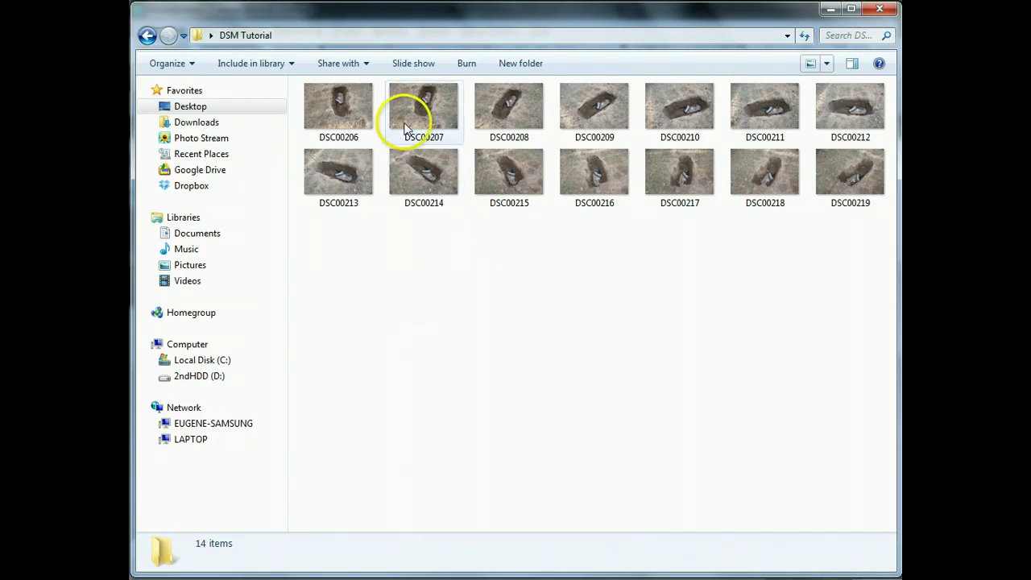
Step: Browse the DSM Tutorial grave photos (DSC00206, DSC00207, DSC00209) as large thumbnails, then return to PhotoModeler's wizard
{"action": "left_click", "coordinate": [413, 131]}
{"action": "scroll", "coordinate": [413, 131], "scroll_direction": "up", "scroll_amount": 4, "text": "ctrl"}
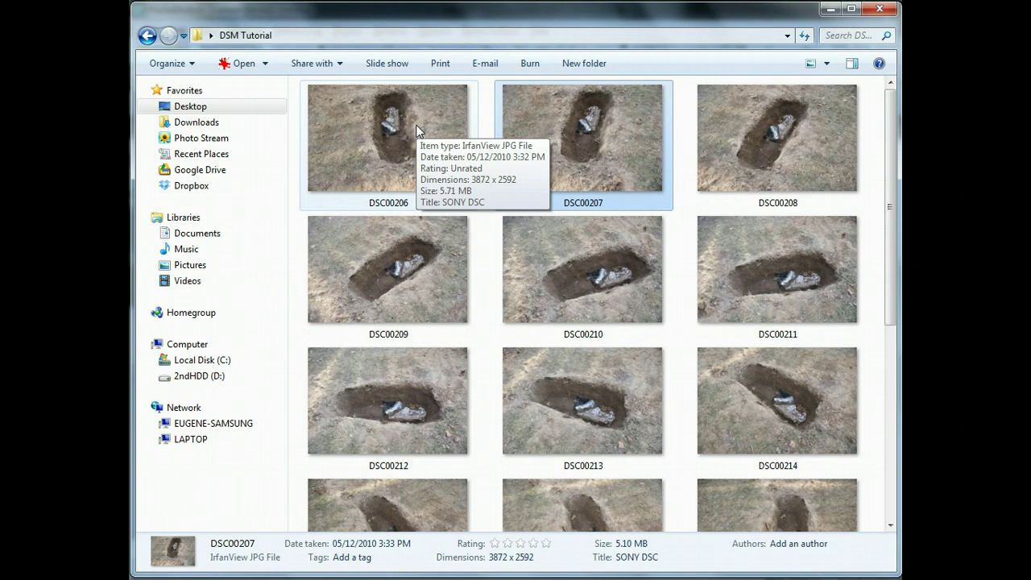
{"action": "scroll", "coordinate": [417, 130], "scroll_direction": "up", "scroll_amount": 2, "text": "ctrl"}
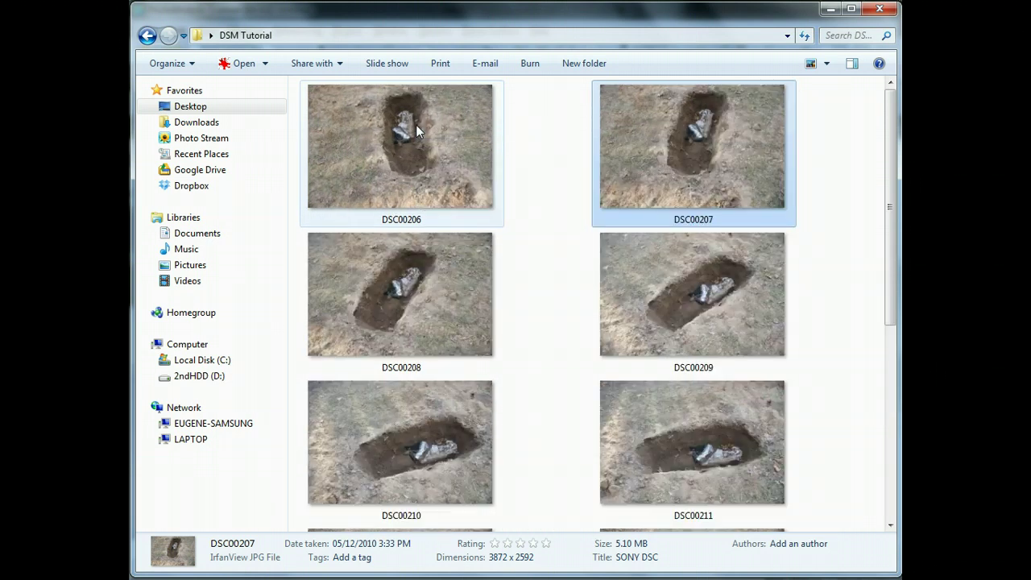
{"action": "left_click", "coordinate": [416, 126], "text": "ctrl"}
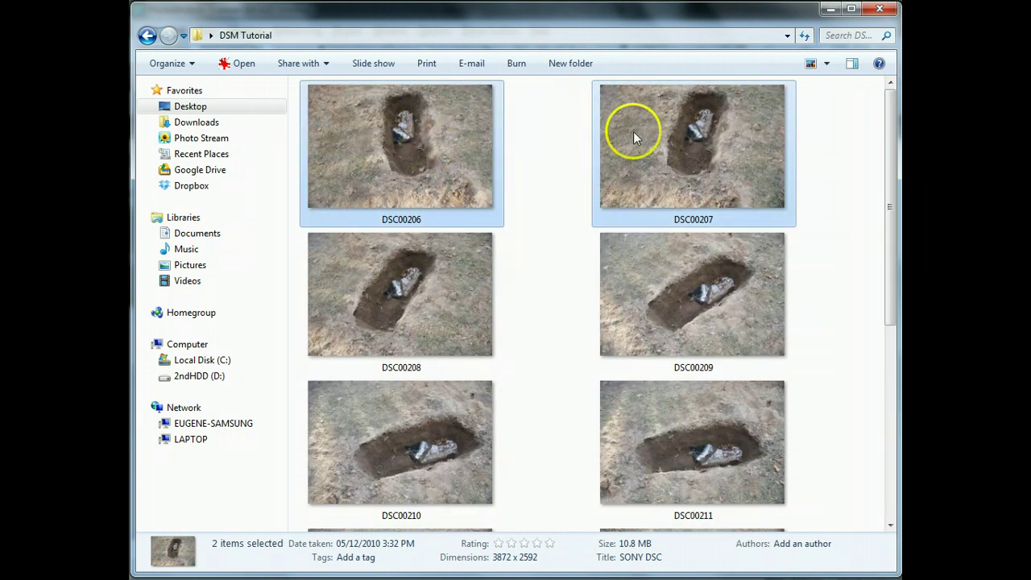
{"action": "left_click", "coordinate": [691, 293]}
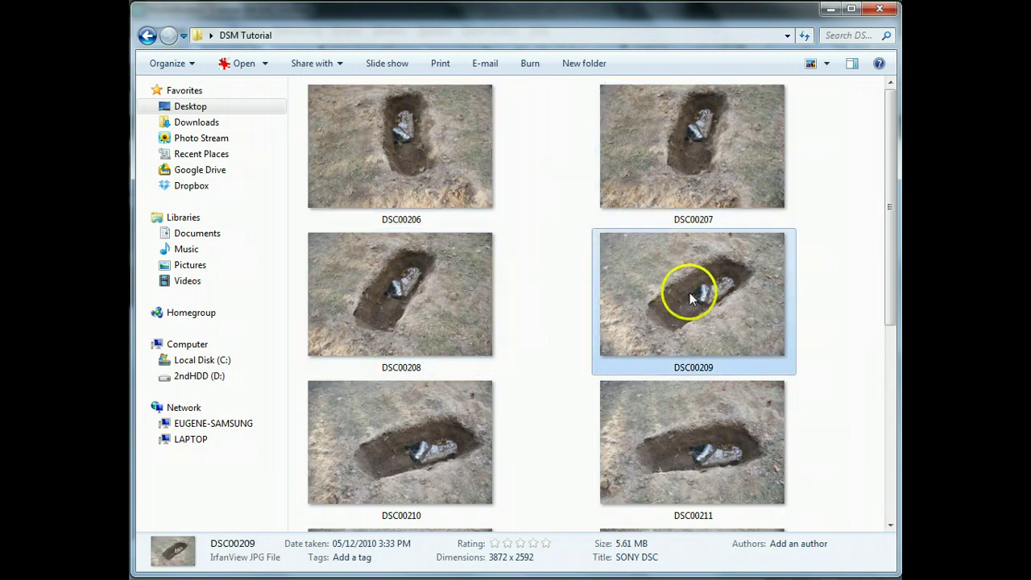
{"action": "scroll", "coordinate": [690, 292], "scroll_direction": "down", "scroll_amount": 3}
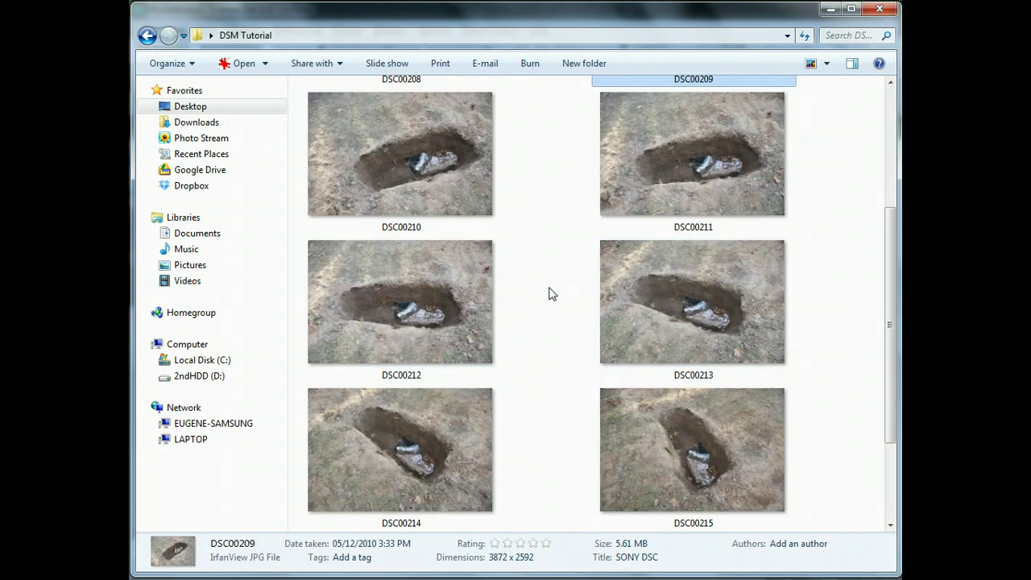
{"action": "scroll", "coordinate": [552, 294], "scroll_direction": "down", "scroll_amount": 3}
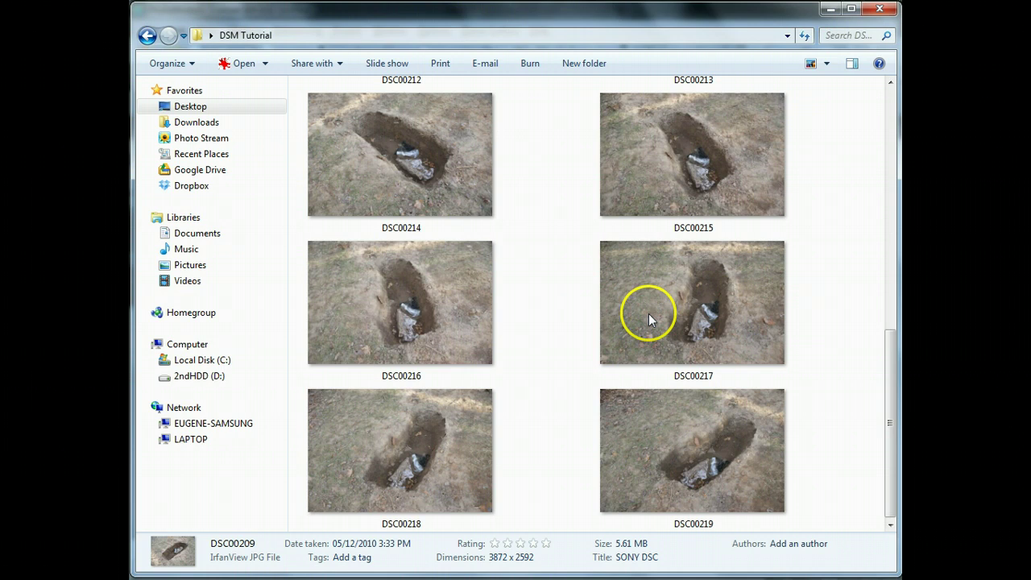
{"action": "scroll", "coordinate": [625, 289], "scroll_direction": "up", "scroll_amount": 6}
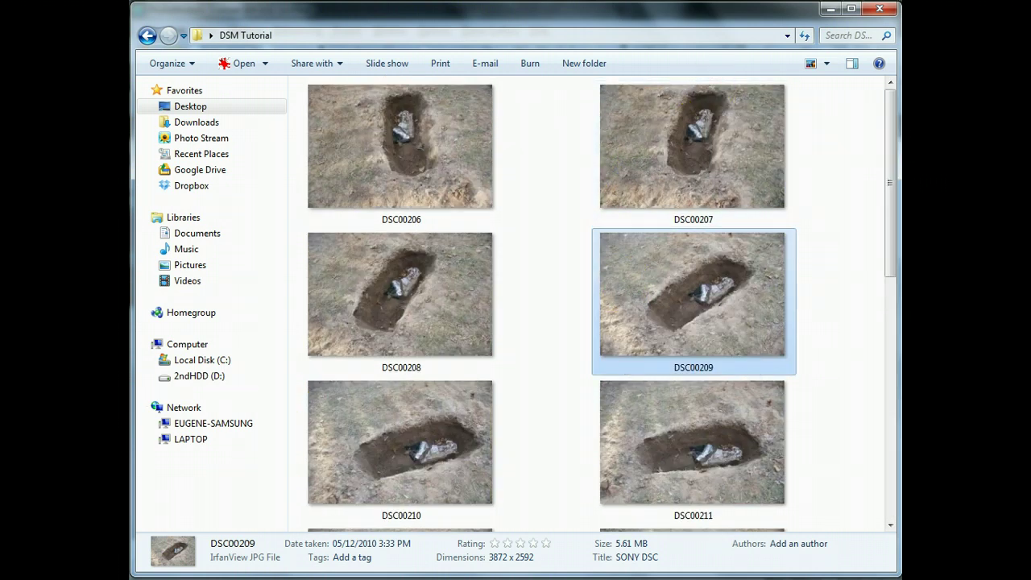
{"action": "mouse_move", "coordinate": [286, 578]}
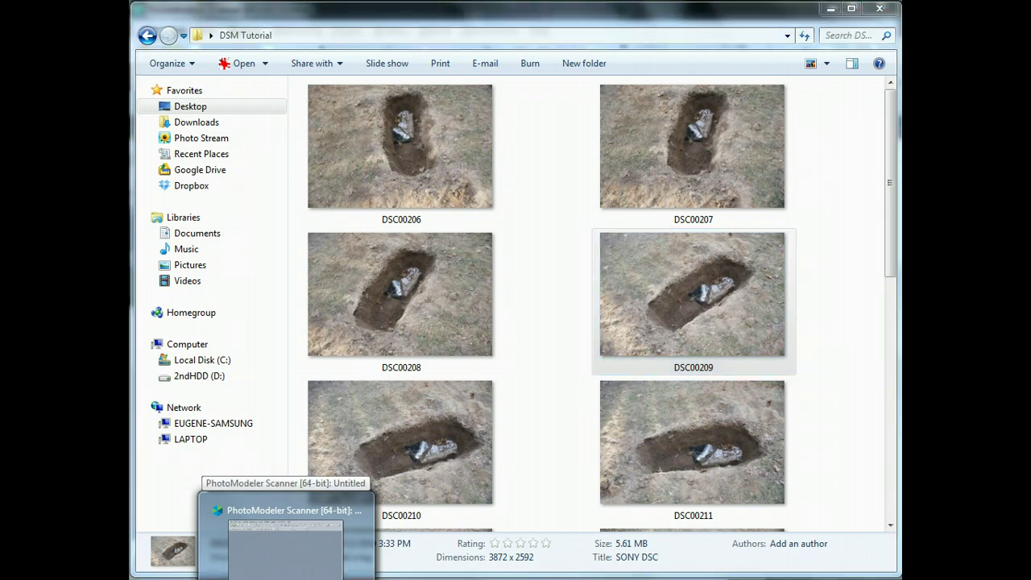
{"action": "left_click", "coordinate": [286, 547]}
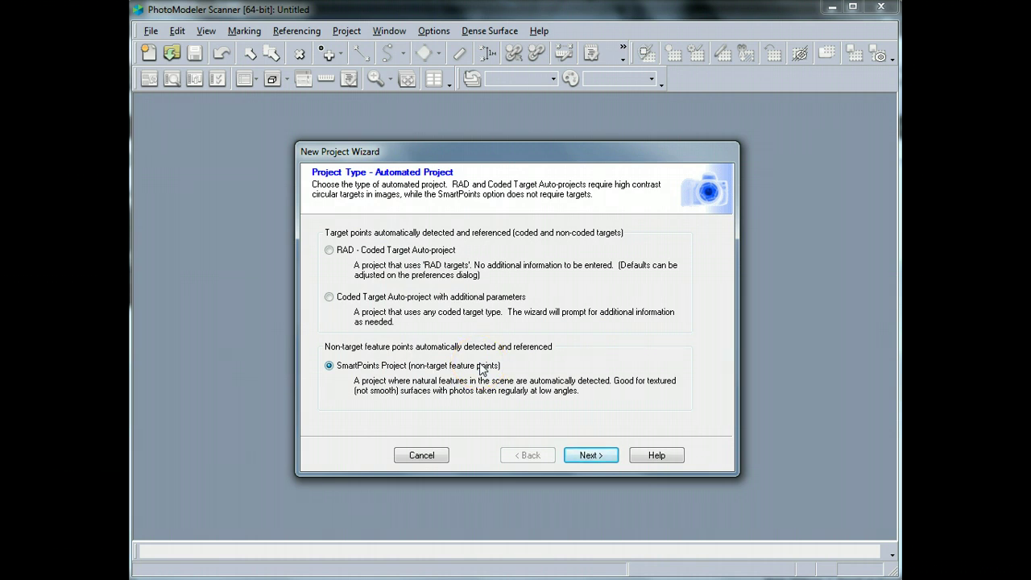
Step: Add all 14 DSM Tutorial photos to the project and continue to camera matching
{"action": "left_click", "coordinate": [498, 389]}
{"action": "left_click", "coordinate": [589, 456]}
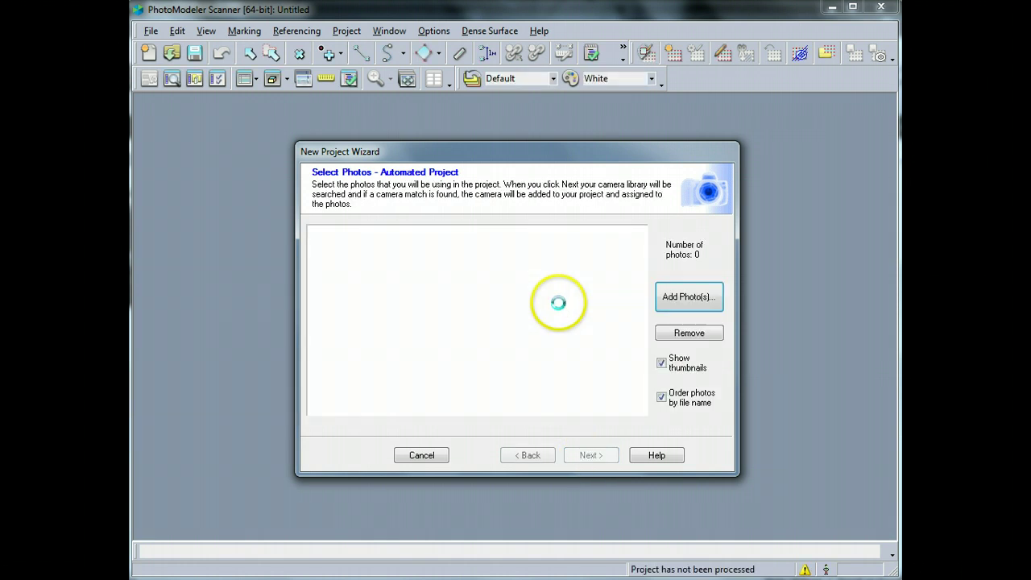
{"action": "left_click", "coordinate": [711, 295]}
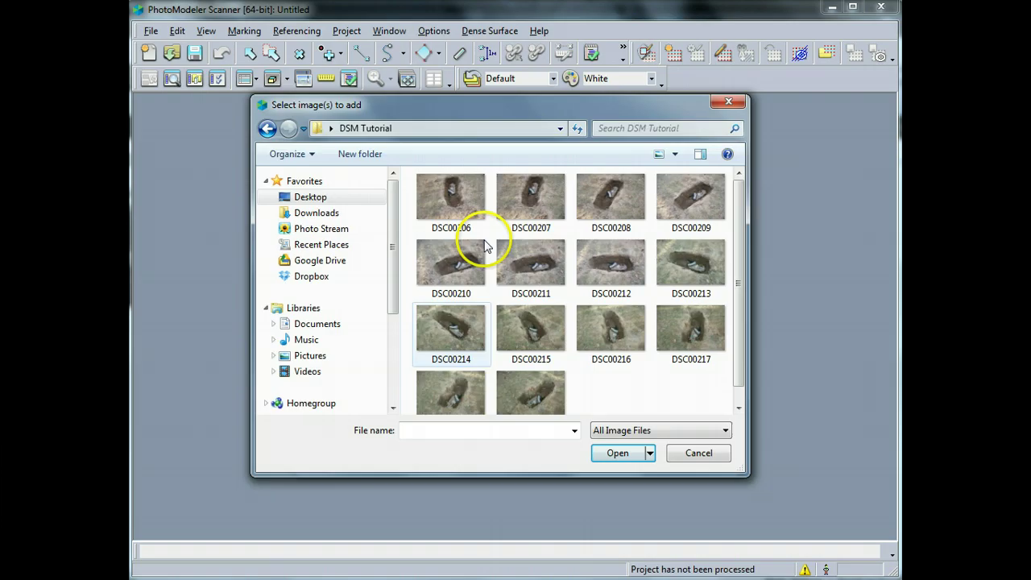
{"action": "left_click", "coordinate": [435, 202]}
{"action": "key", "text": "ctrl+a"}
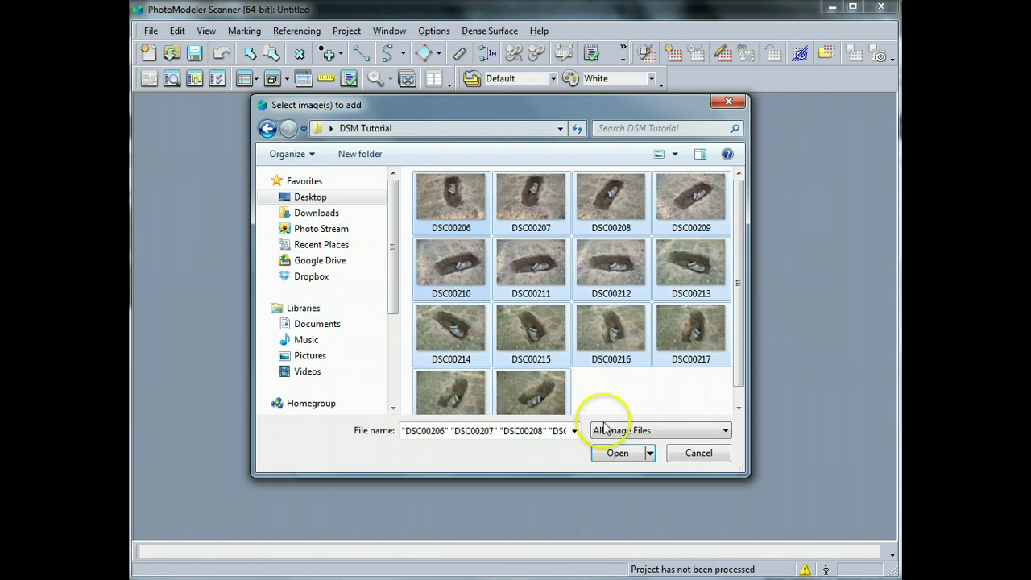
{"action": "left_click", "coordinate": [618, 453]}
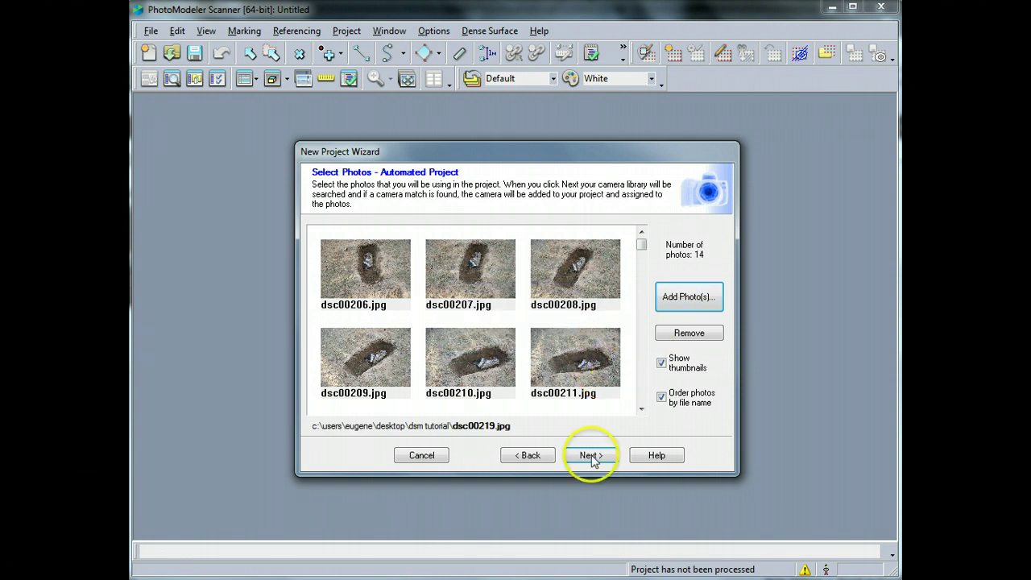
{"action": "left_click", "coordinate": [591, 456]}
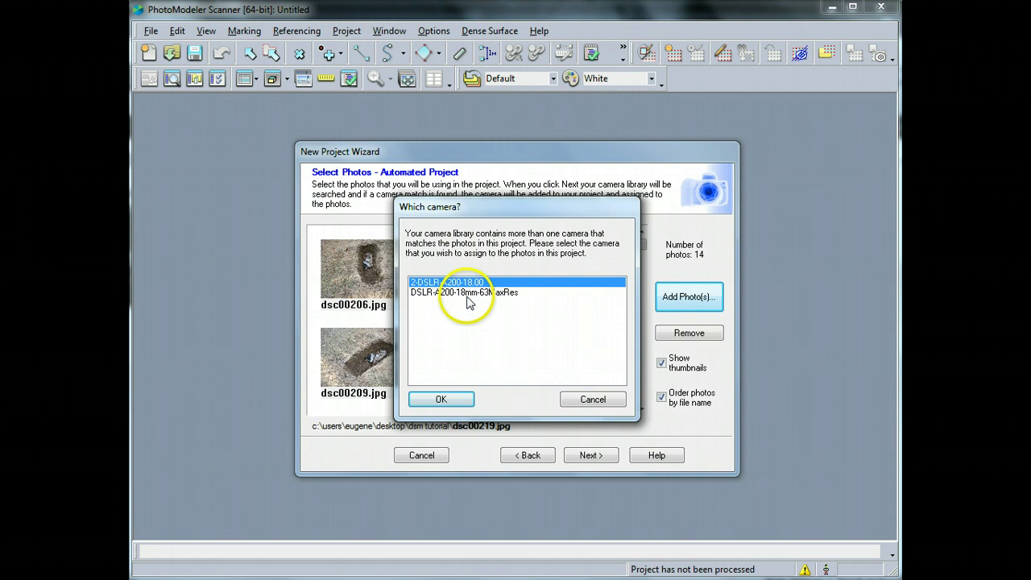
Step: Assign the DSLR-A200-18mm-63MaxRes camera to the photos and acknowledge the matching notice
{"action": "left_click", "coordinate": [471, 292]}
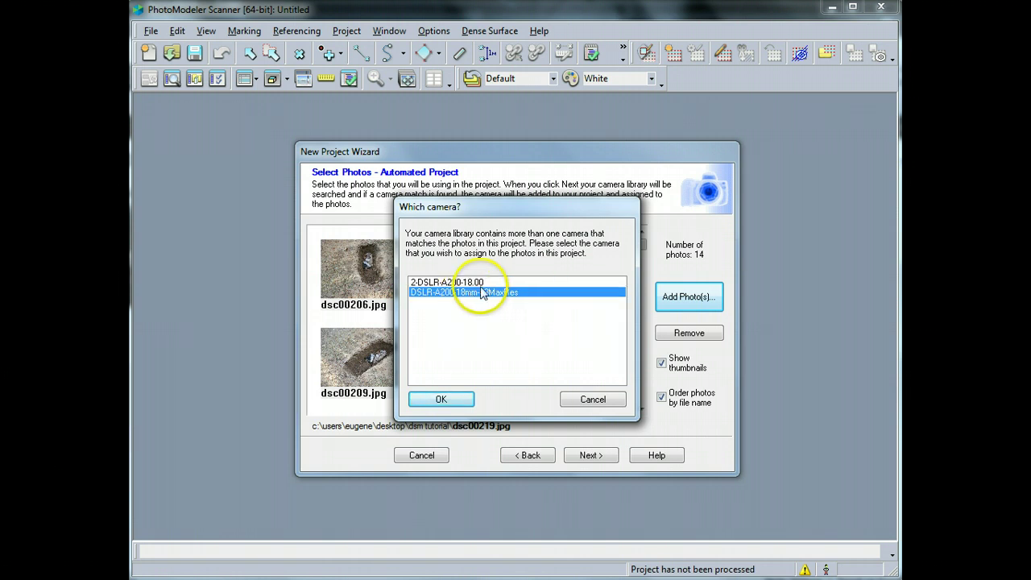
{"action": "left_click", "coordinate": [455, 407]}
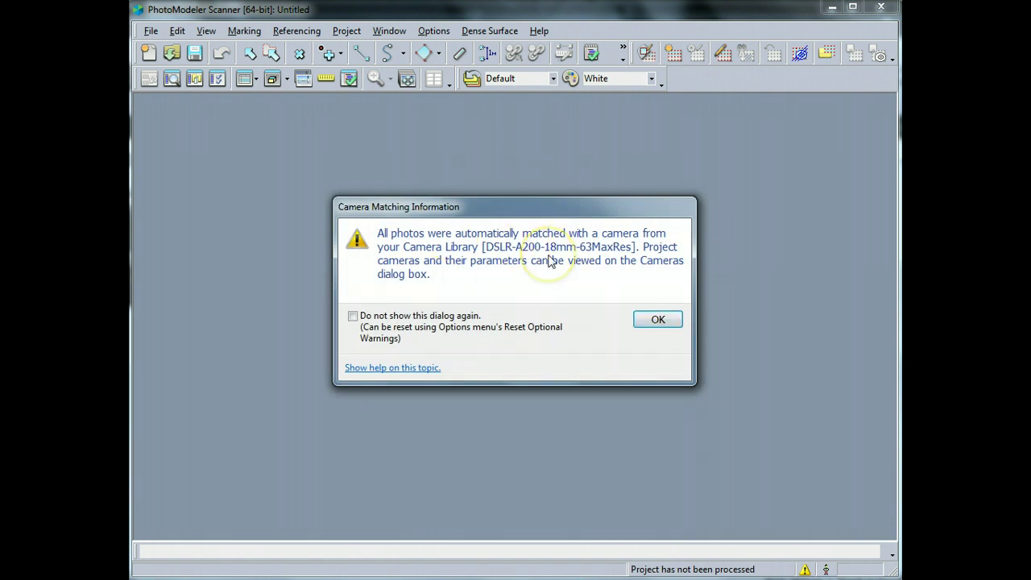
{"action": "left_click", "coordinate": [656, 319]}
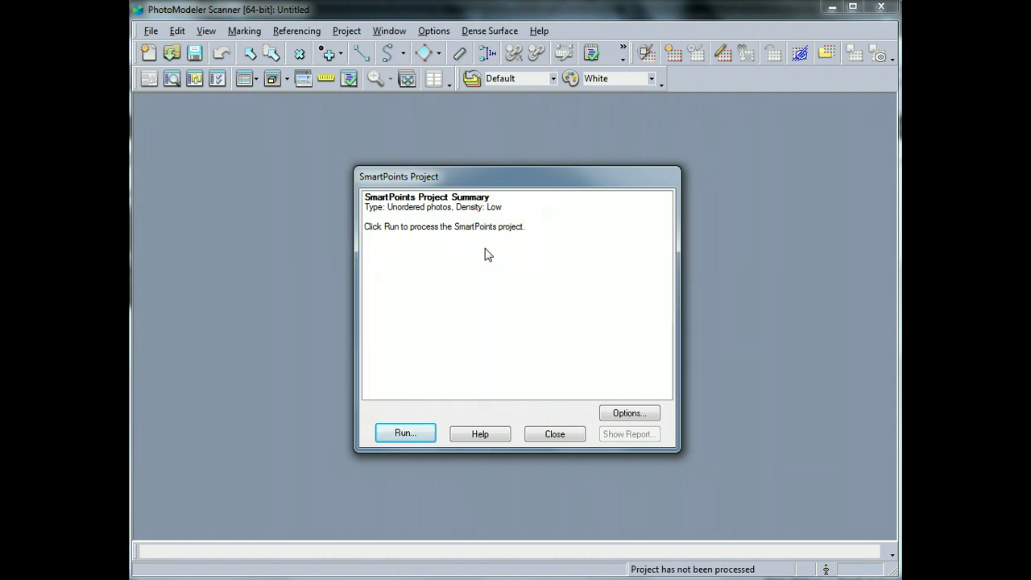
Step: In SmartPoints Project Options, set Point Density to High and Photo Ordering to Ordered Photos
{"action": "left_click", "coordinate": [629, 413]}
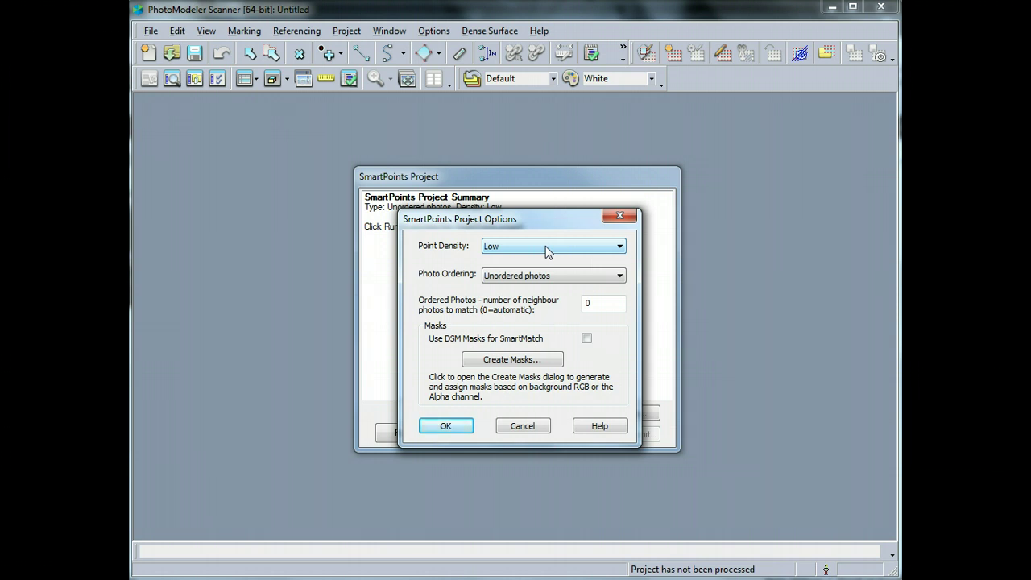
{"action": "left_click", "coordinate": [545, 248]}
{"action": "left_click", "coordinate": [556, 267]}
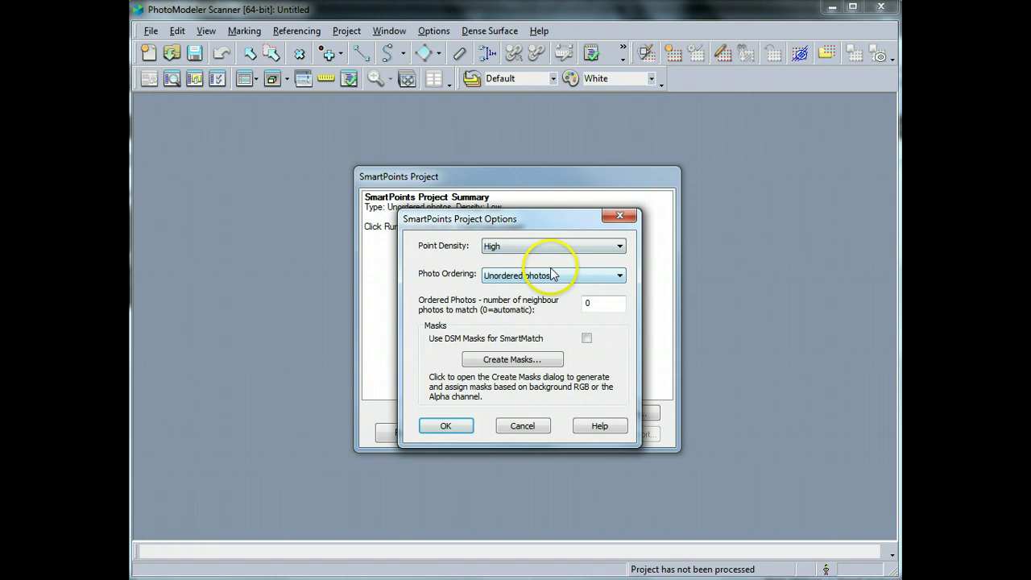
{"action": "left_click", "coordinate": [569, 275]}
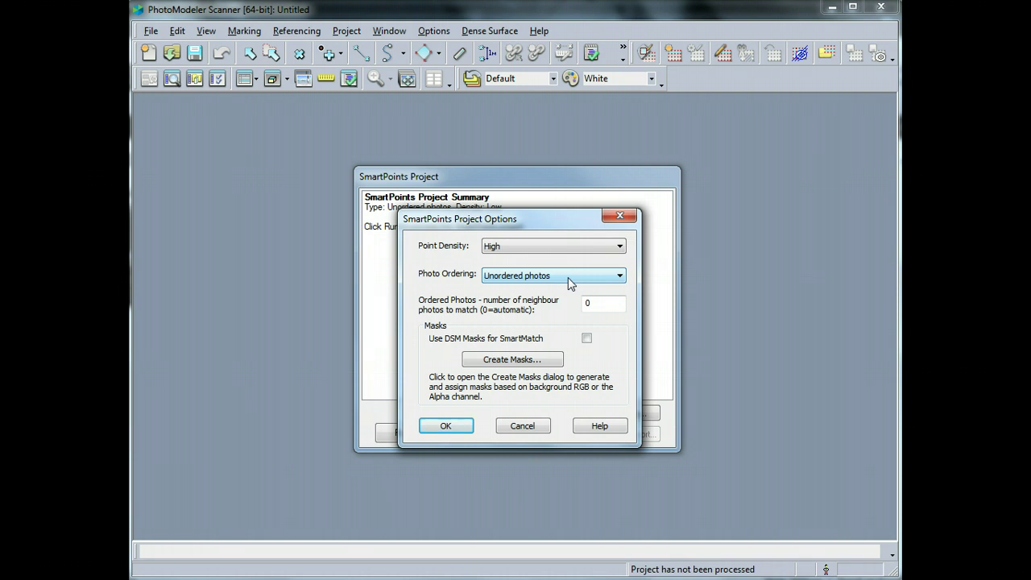
{"action": "left_click", "coordinate": [568, 277]}
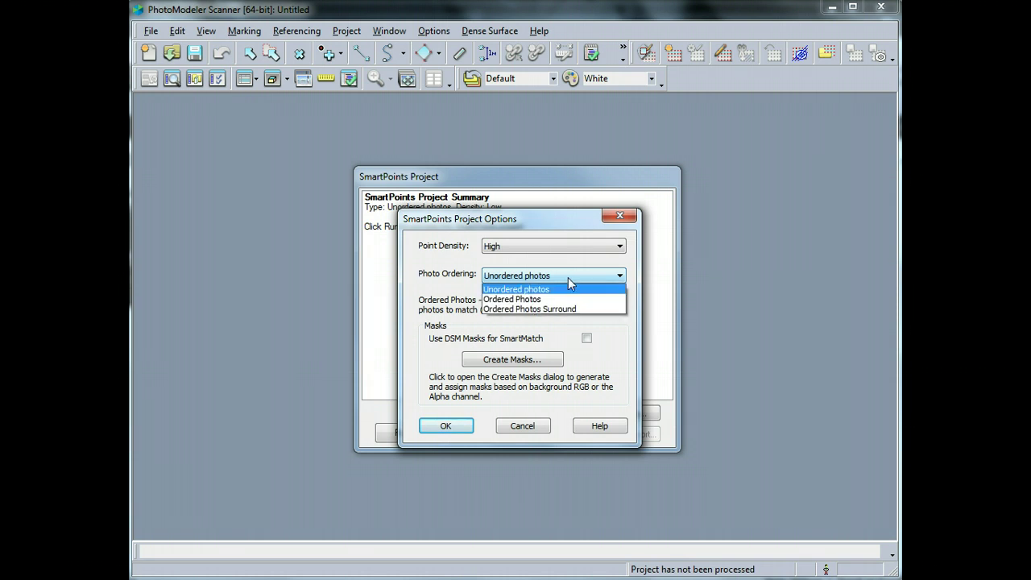
{"action": "left_click", "coordinate": [568, 299]}
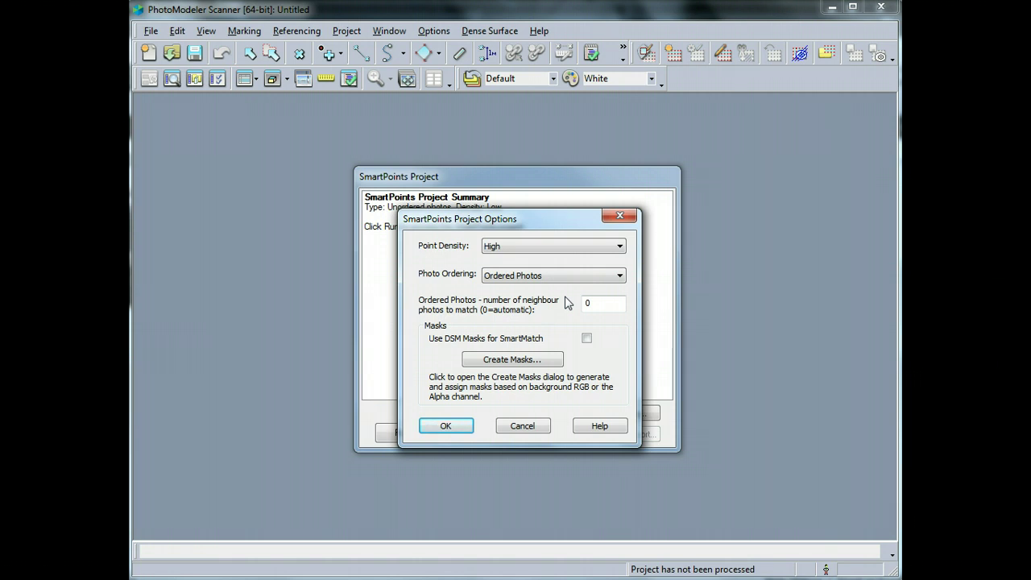
{"action": "left_click", "coordinate": [617, 275]}
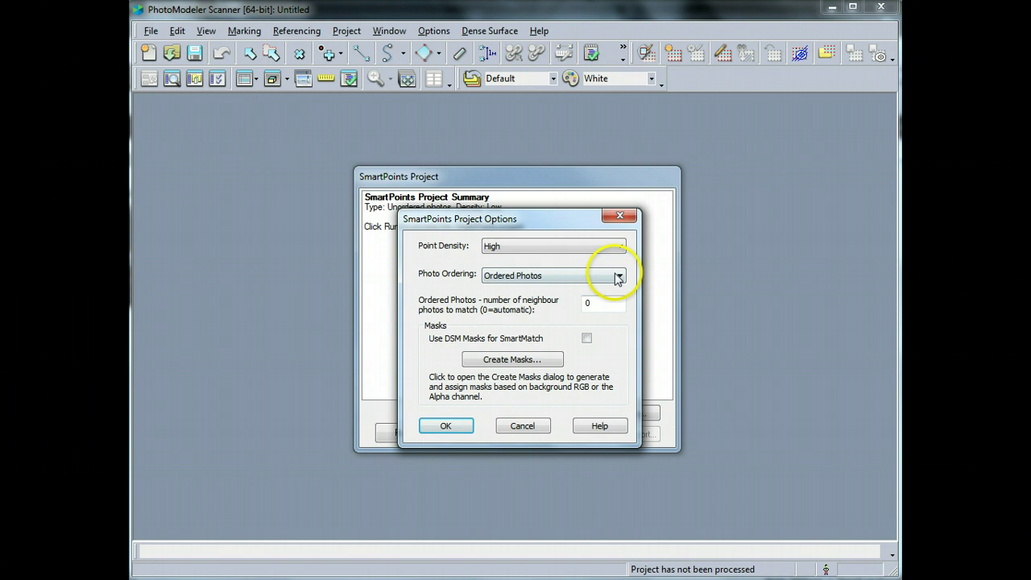
{"action": "left_click", "coordinate": [564, 287]}
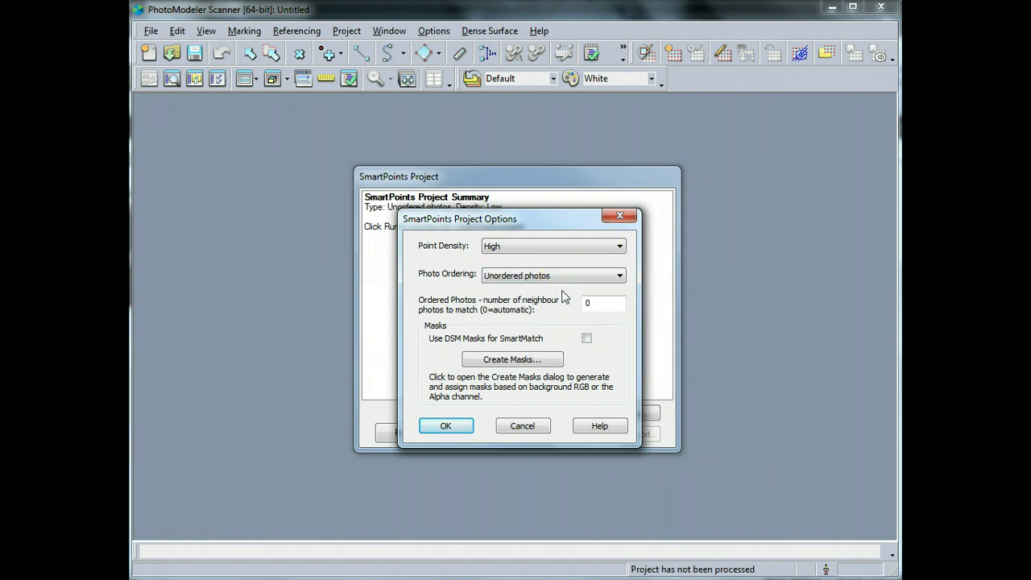
{"action": "left_click", "coordinate": [583, 274]}
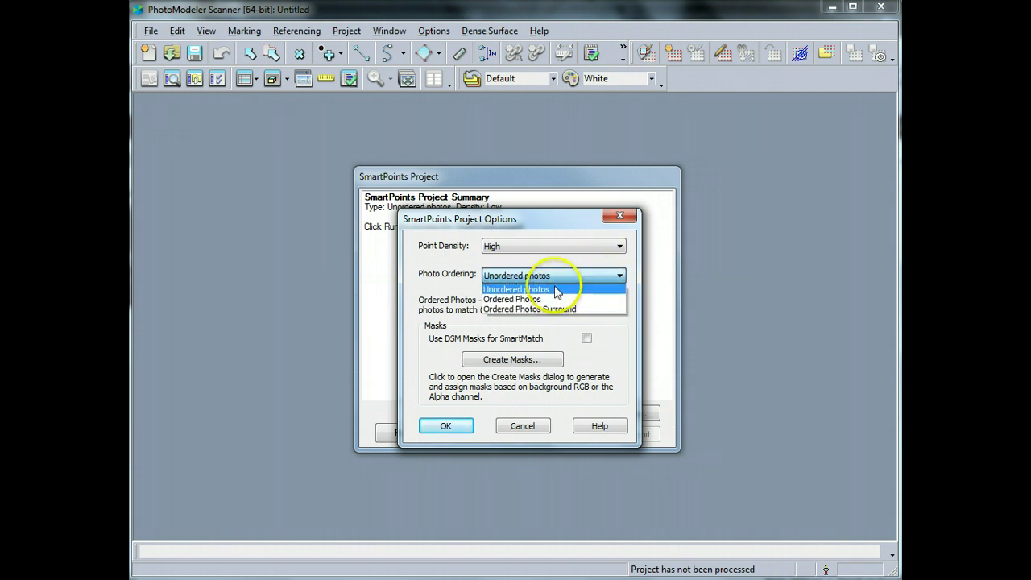
{"action": "left_click", "coordinate": [529, 301]}
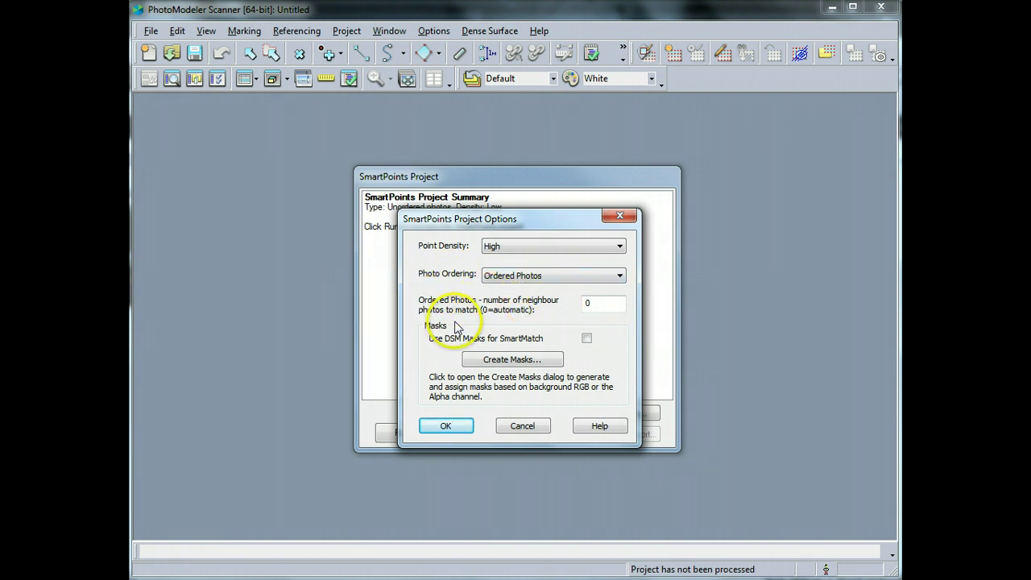
Step: Set the neighbour photos to match to 3 and apply the SmartPoints options
{"action": "double_click", "coordinate": [587, 303]}
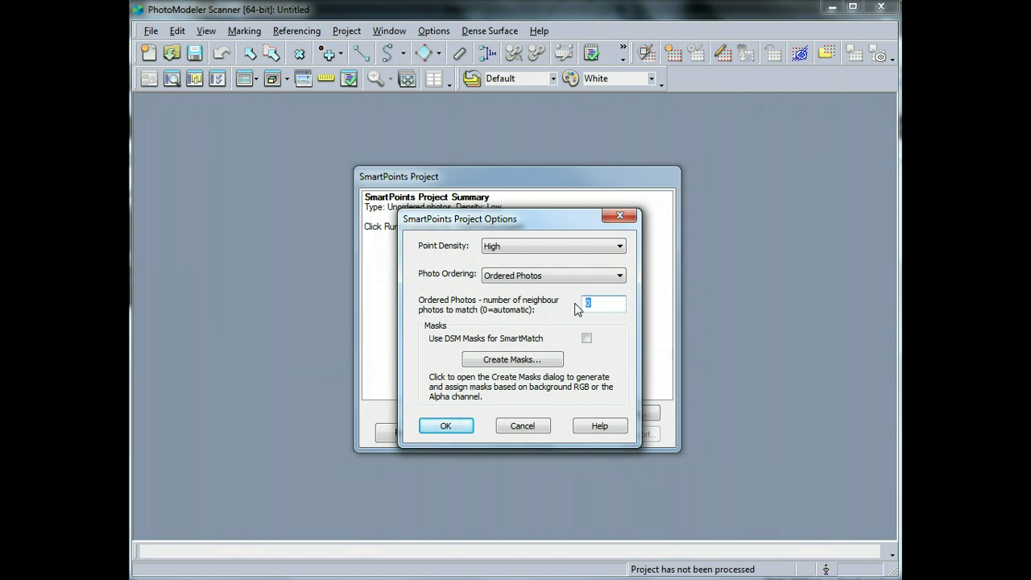
{"action": "type", "text": "3"}
{"action": "left_click", "coordinate": [446, 426]}
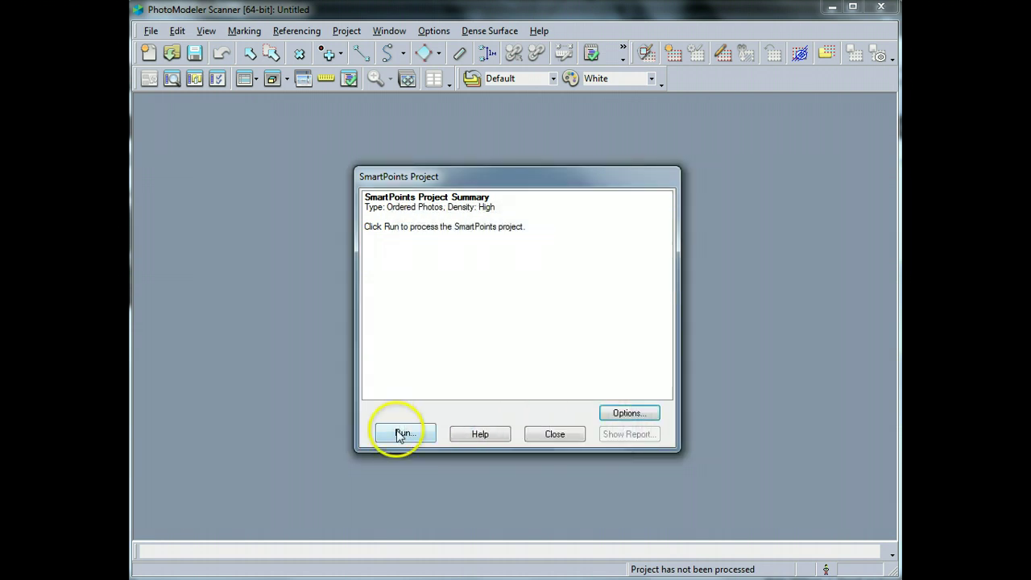
Step: Run SmartPoints, monitor the Total Error chart, and close the summary once 14 photos orient with 5292 points
{"action": "left_click", "coordinate": [405, 434]}
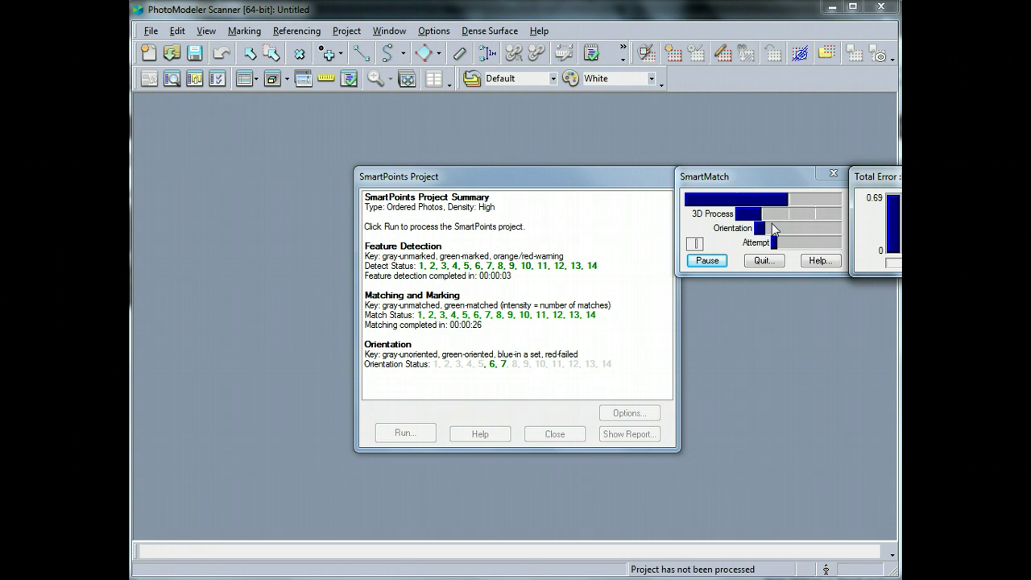
{"action": "left_click_drag", "start_coordinate": [936, 184], "coordinate": [785, 309]}
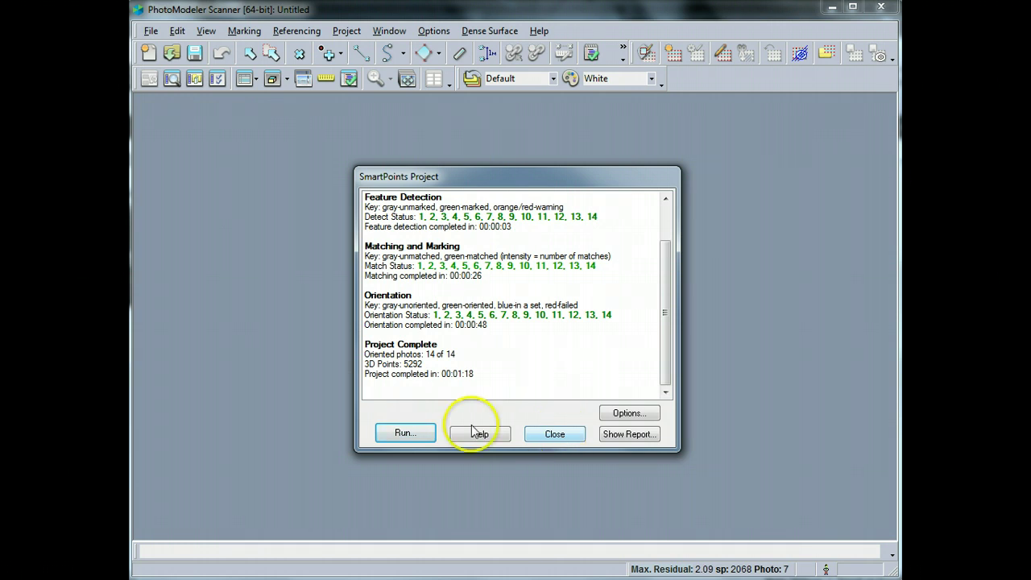
{"action": "left_click", "coordinate": [555, 435]}
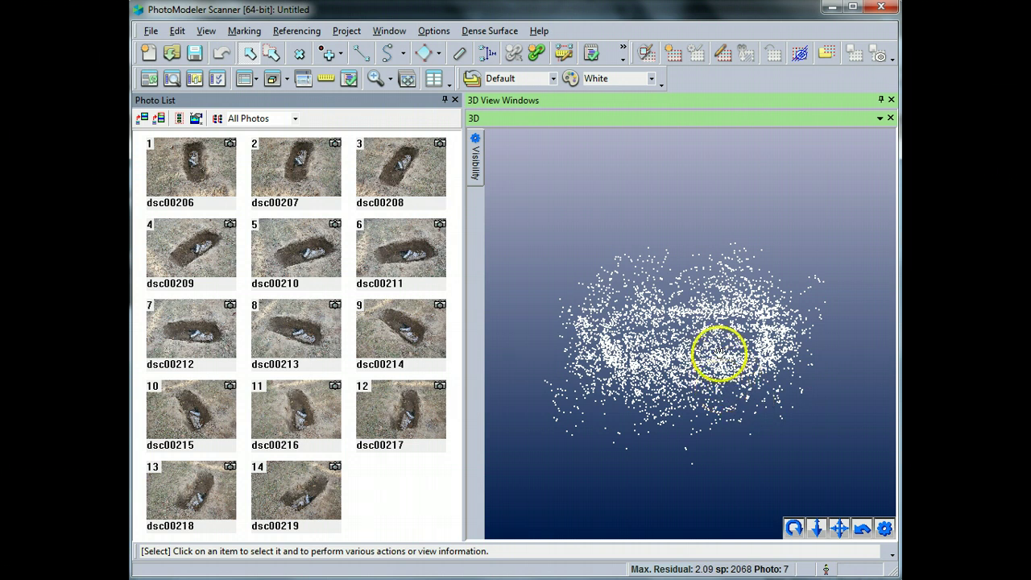
Step: Orbit the grave's sparse point cloud in the 3D view to check it from side and top angles
{"action": "left_click_drag", "start_coordinate": [720, 350], "coordinate": [694, 399]}
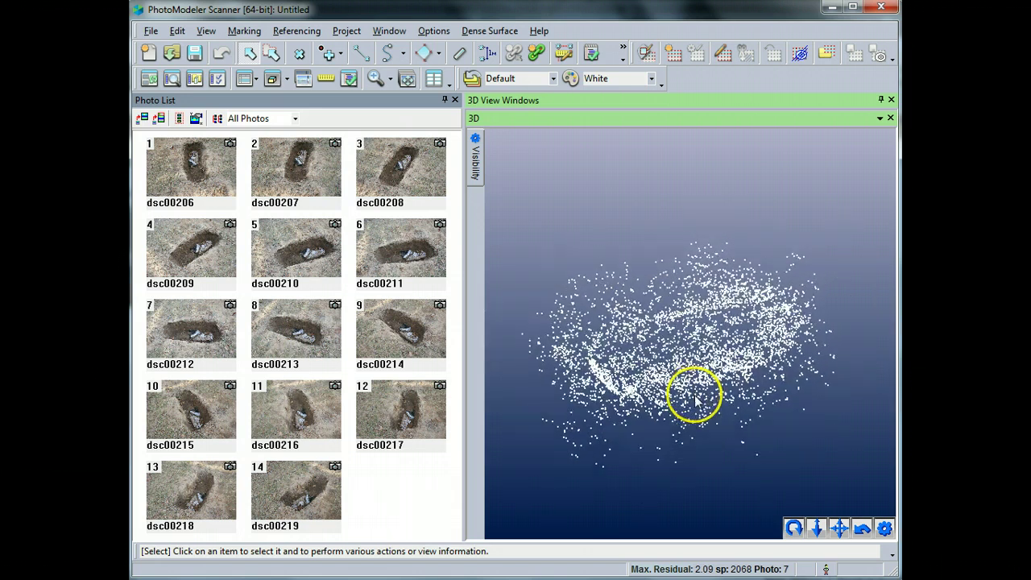
{"action": "left_click_drag", "start_coordinate": [700, 353], "coordinate": [692, 328]}
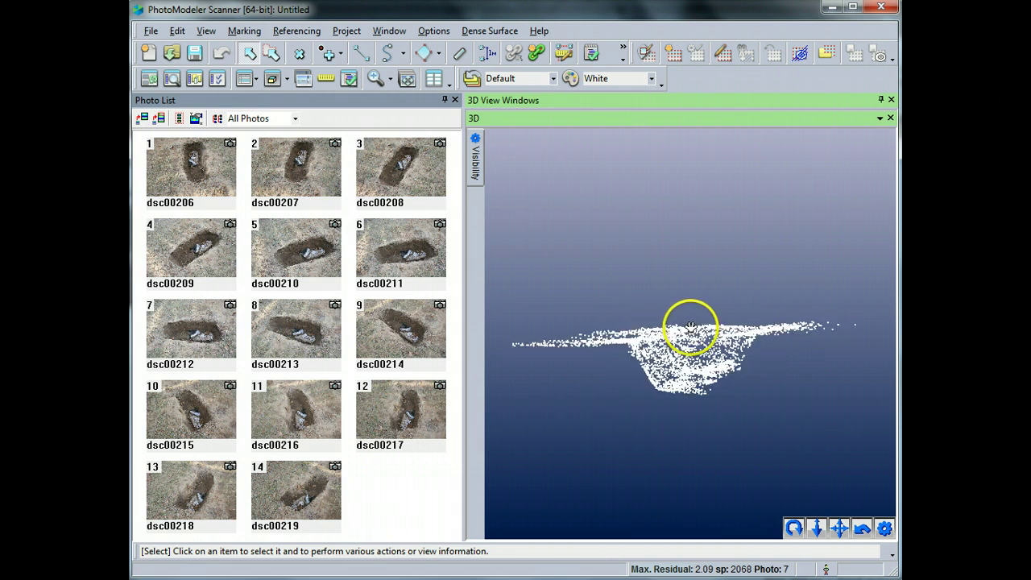
{"action": "left_click_drag", "start_coordinate": [628, 336], "coordinate": [624, 413]}
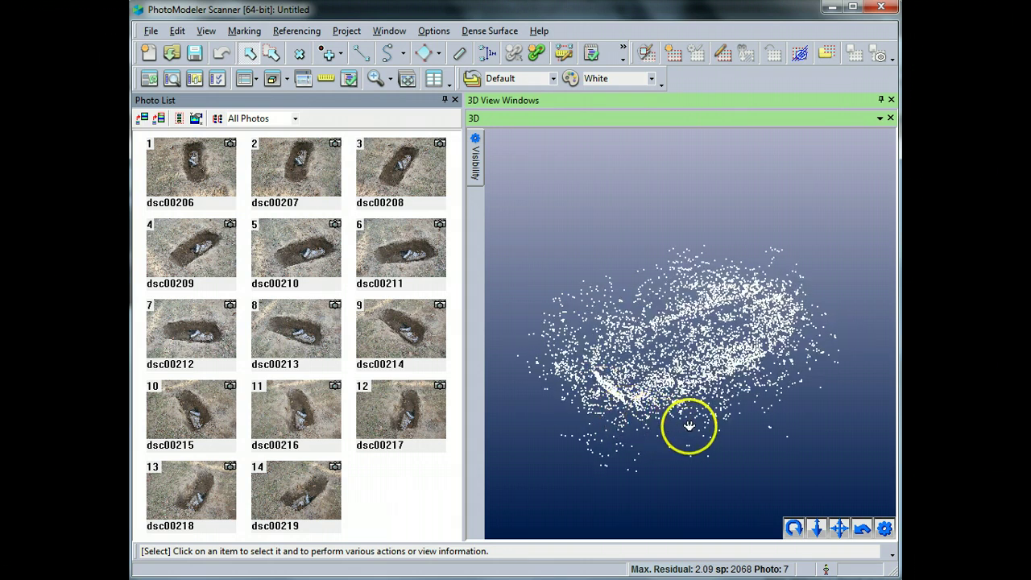
{"action": "left_click_drag", "start_coordinate": [689, 427], "coordinate": [707, 364]}
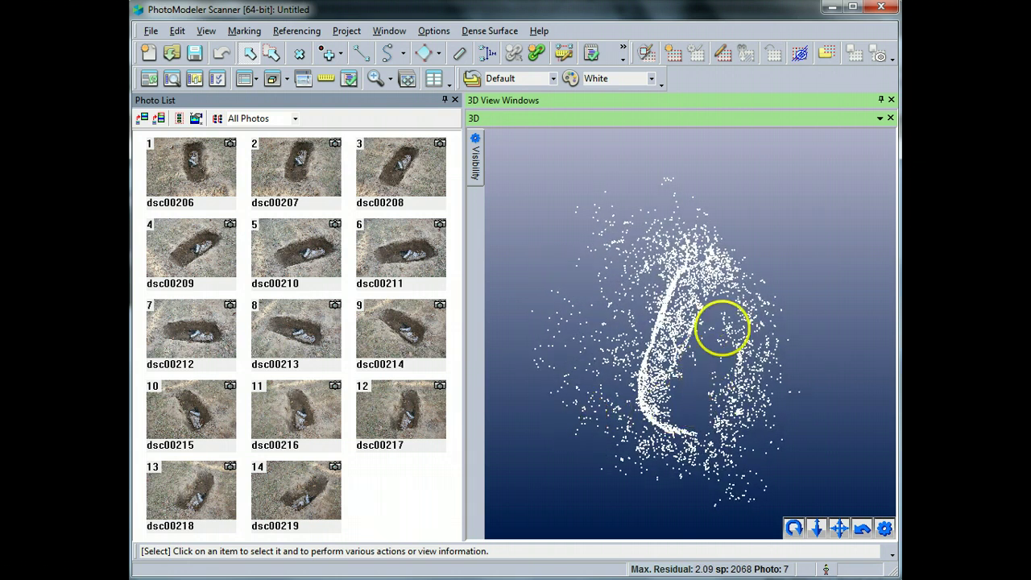
{"action": "left_click_drag", "start_coordinate": [722, 328], "coordinate": [653, 375]}
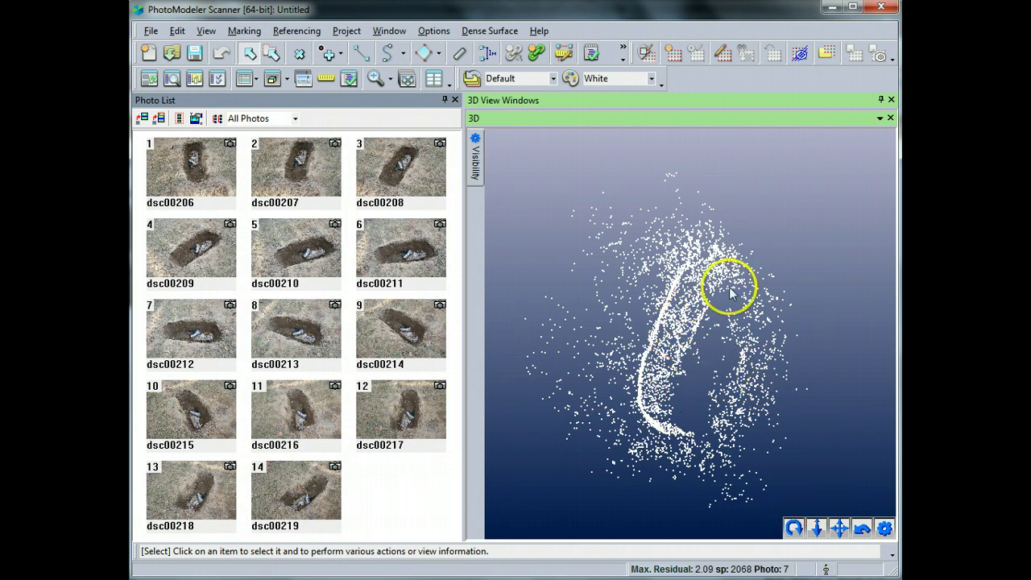
Step: Change the 3D Viewer Options surface Display style to Quality textures
{"action": "left_click", "coordinate": [886, 528]}
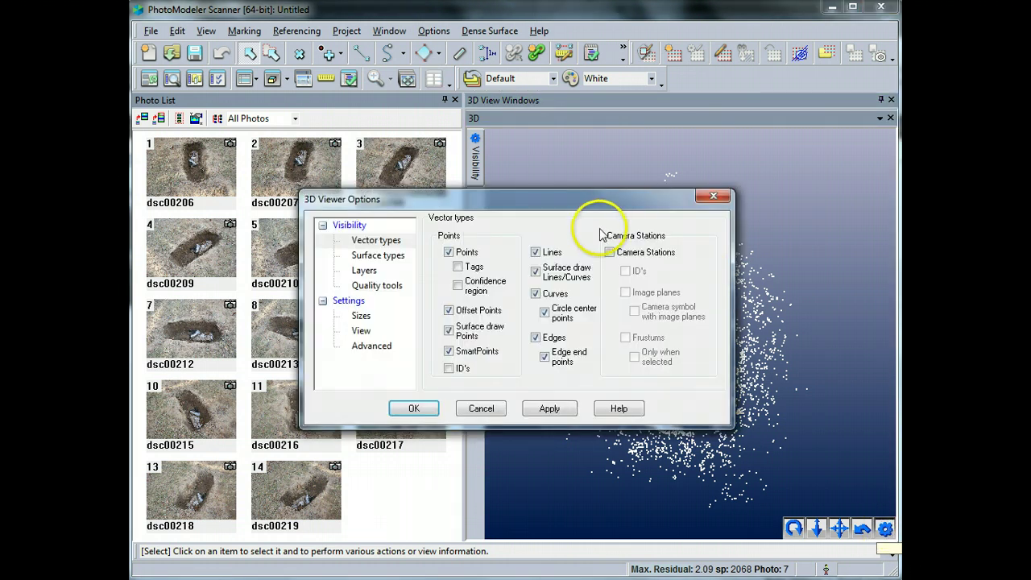
{"action": "left_click", "coordinate": [396, 256]}
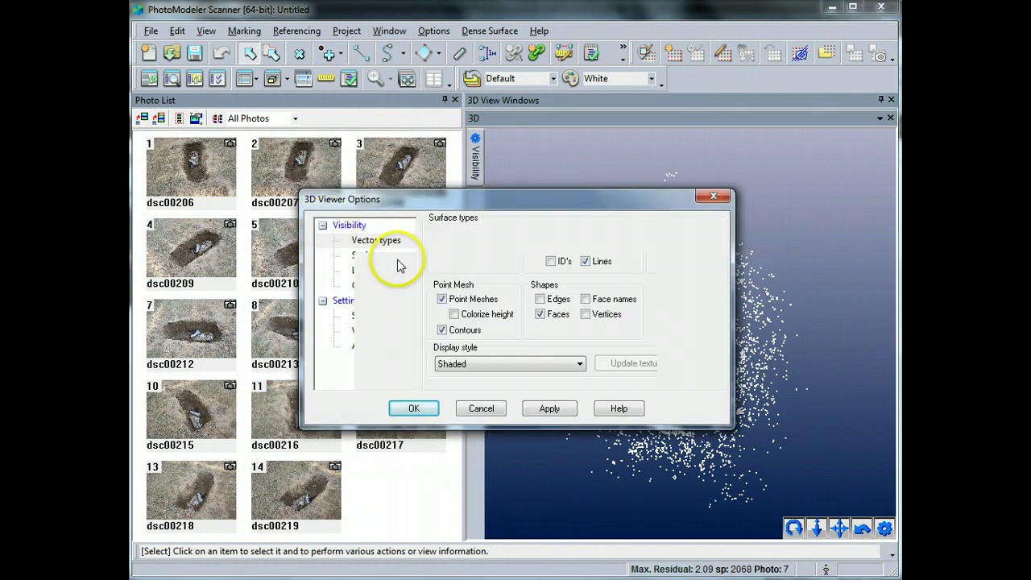
{"action": "left_click", "coordinate": [475, 364]}
{"action": "left_click", "coordinate": [448, 411]}
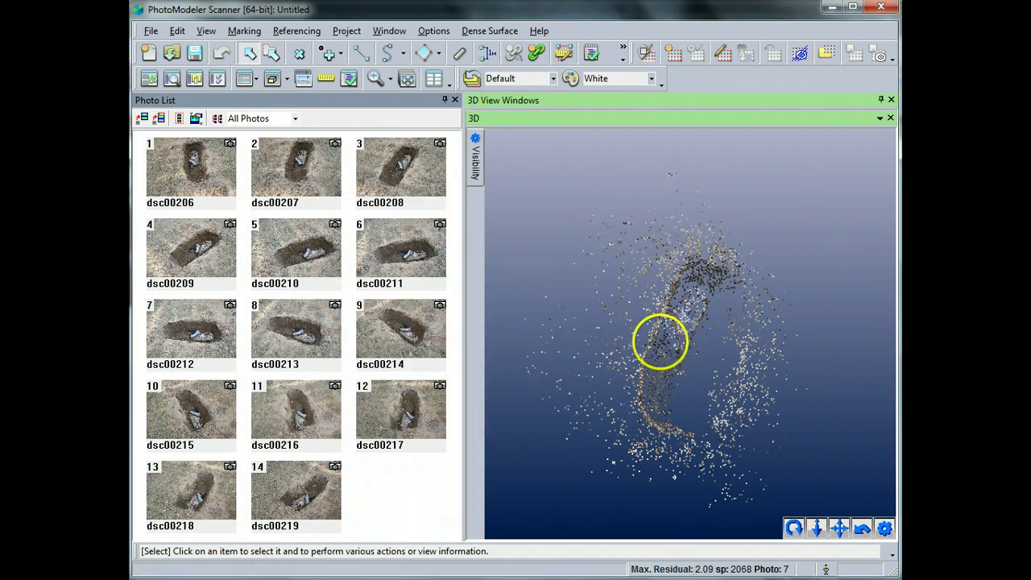
Step: Pan and rotate the photo-coloured sparse point cloud to look it over
{"action": "middle_click_drag", "start_coordinate": [661, 341], "coordinate": [646, 328]}
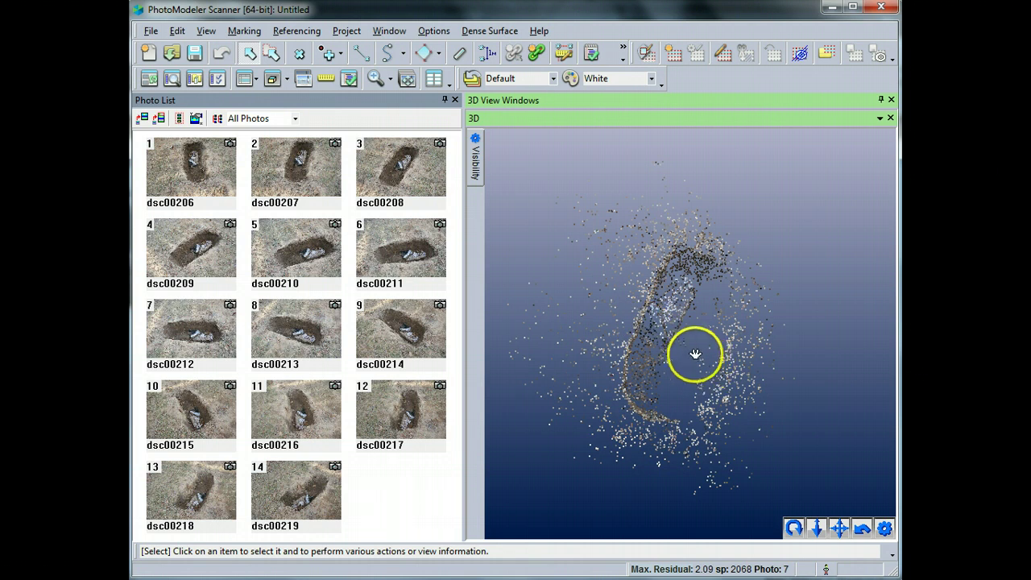
{"action": "left_click_drag", "start_coordinate": [686, 345], "coordinate": [620, 323]}
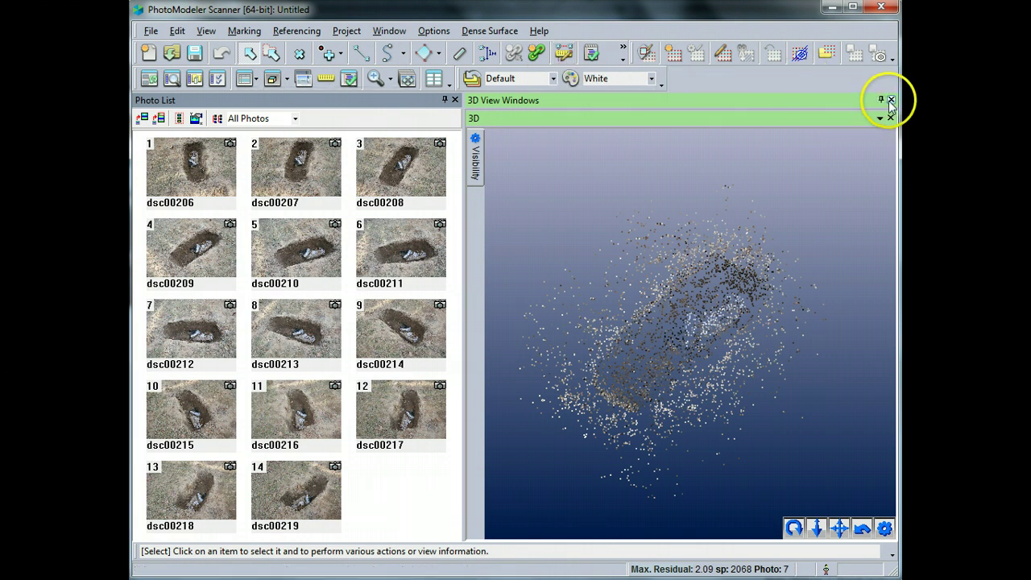
Step: Close the 3D view and display photo 1, dsc00206, with its SmartPoints marked across the grave
{"action": "left_click", "coordinate": [891, 99]}
{"action": "left_click", "coordinate": [174, 172]}
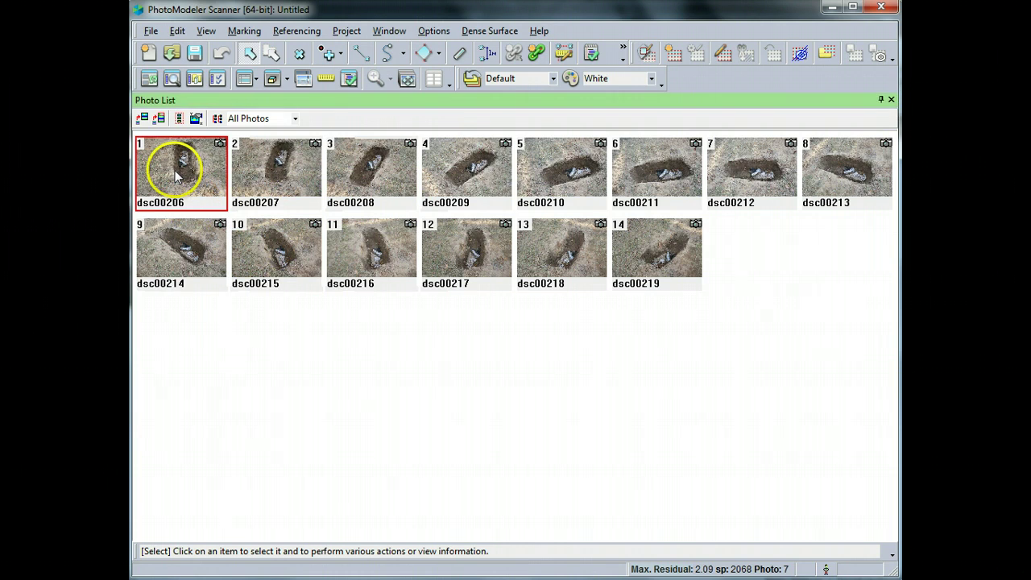
{"action": "double_click", "coordinate": [175, 175]}
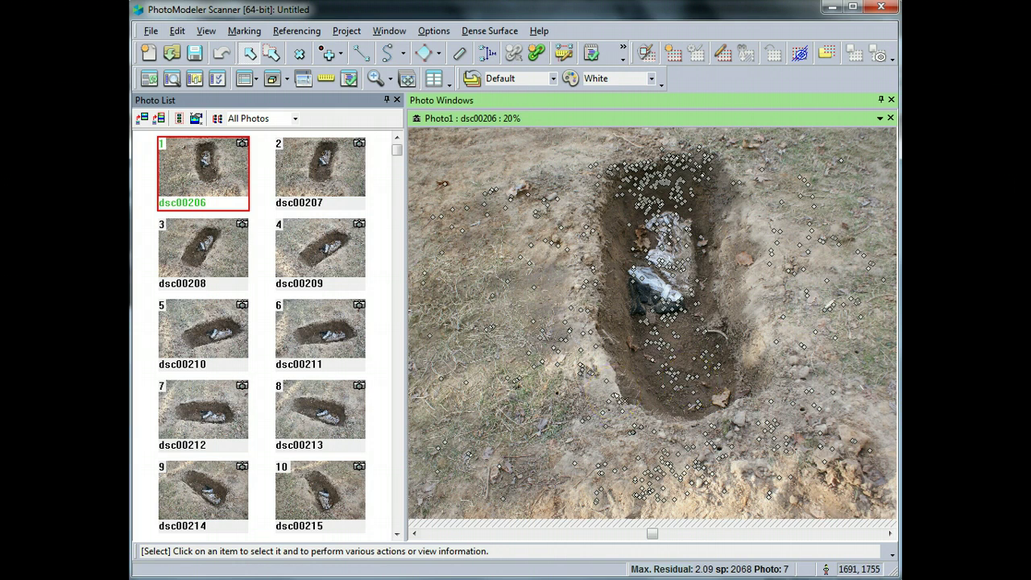
{"action": "mouse_move", "coordinate": [611, 397]}
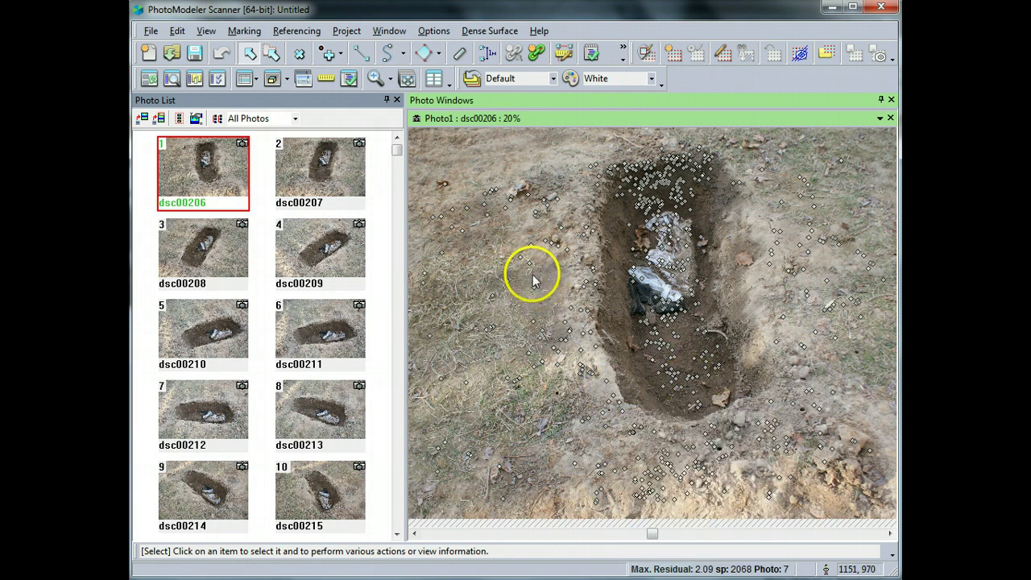
Step: Start a new dense surface with all pairs cleared except photo pair 1–2 (b/h 0.2006)
{"action": "left_click", "coordinate": [647, 53]}
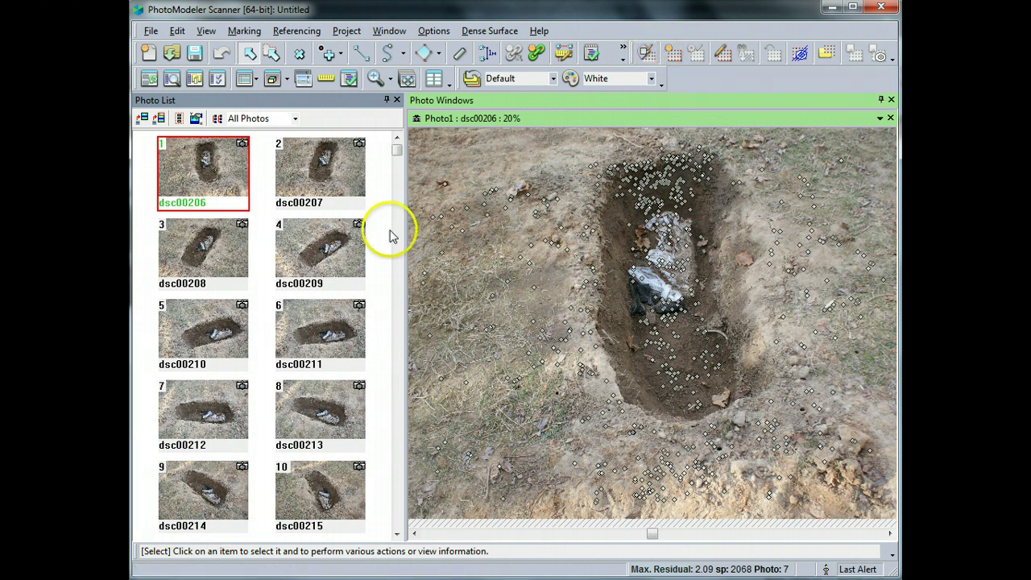
{"action": "left_click", "coordinate": [672, 53]}
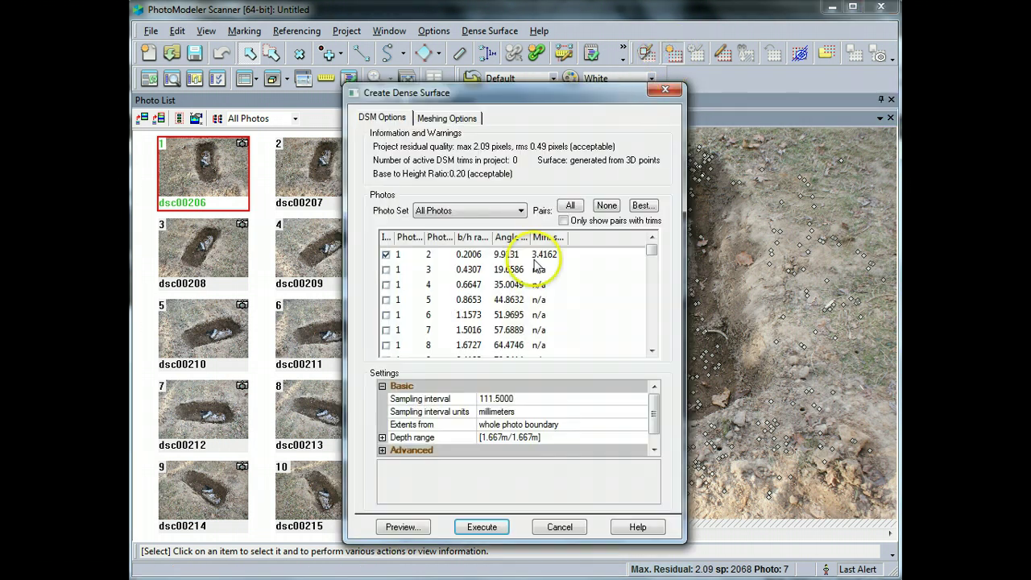
{"action": "mouse_move", "coordinate": [653, 251]}
{"action": "left_mouse_down"}
{"action": "mouse_move", "coordinate": [652, 350]}
{"action": "mouse_move", "coordinate": [652, 237]}
{"action": "left_mouse_up"}
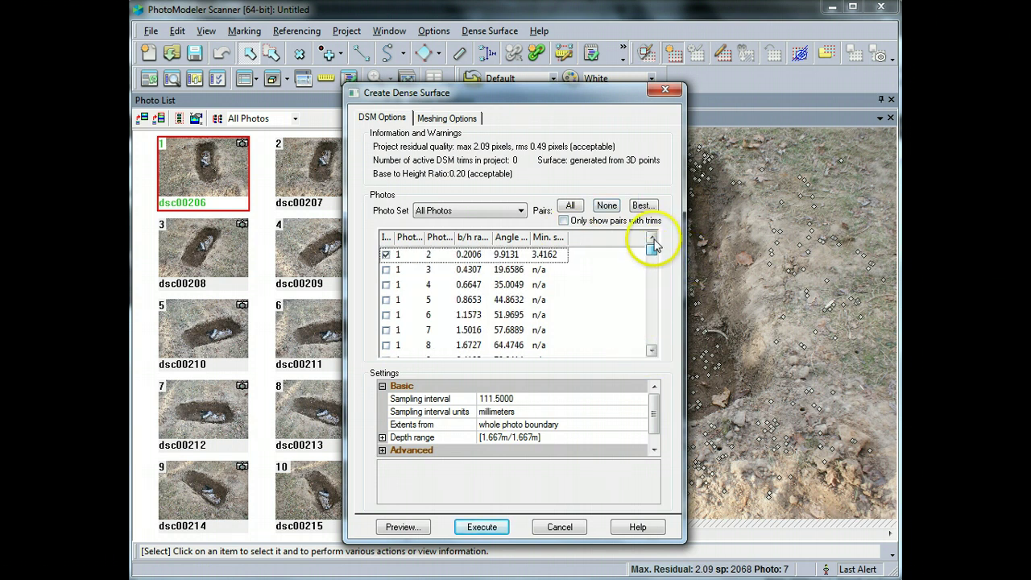
{"action": "left_click", "coordinate": [604, 207]}
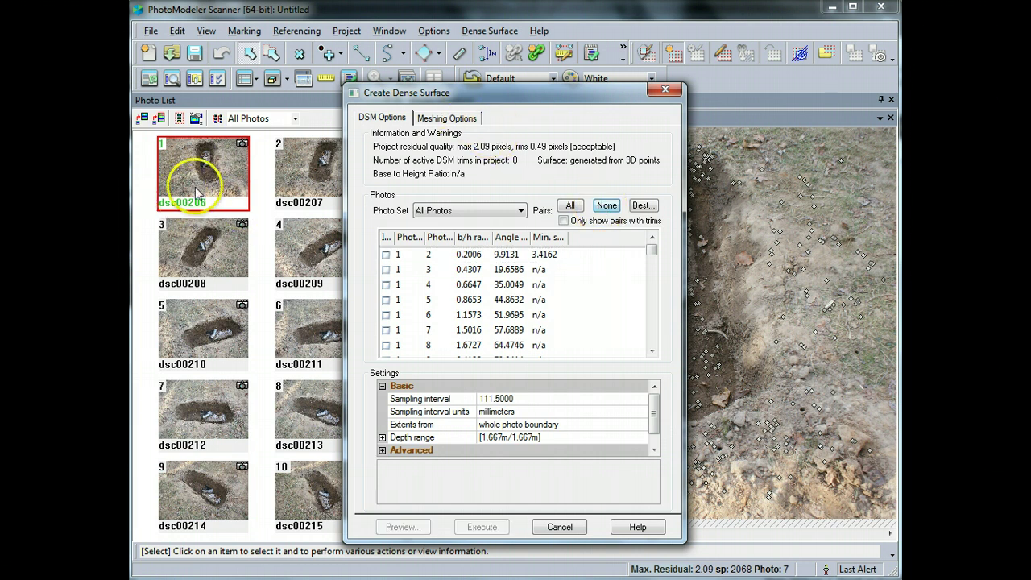
{"action": "left_click_drag", "start_coordinate": [448, 90], "coordinate": [583, 76]}
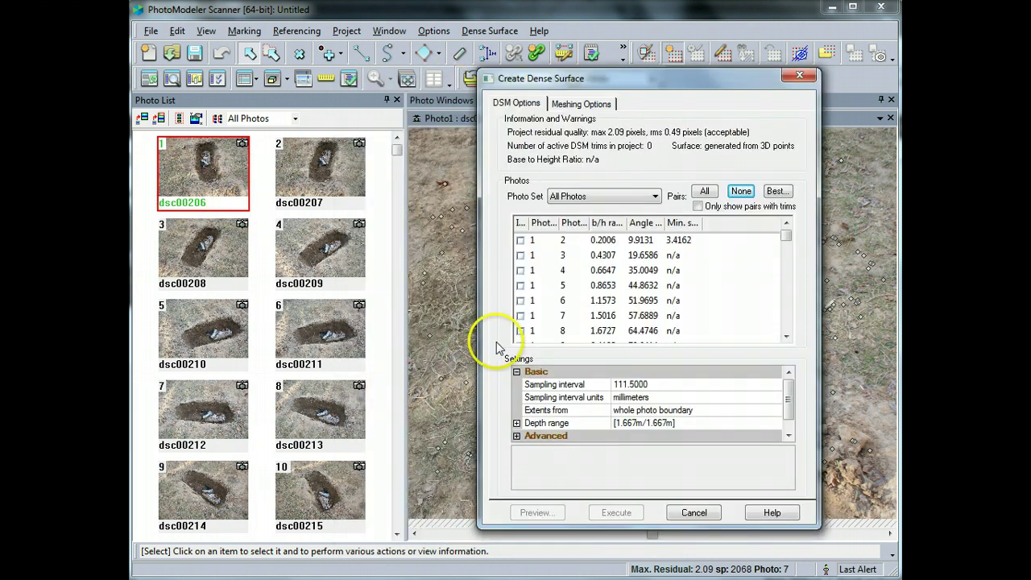
{"action": "left_click", "coordinate": [520, 240]}
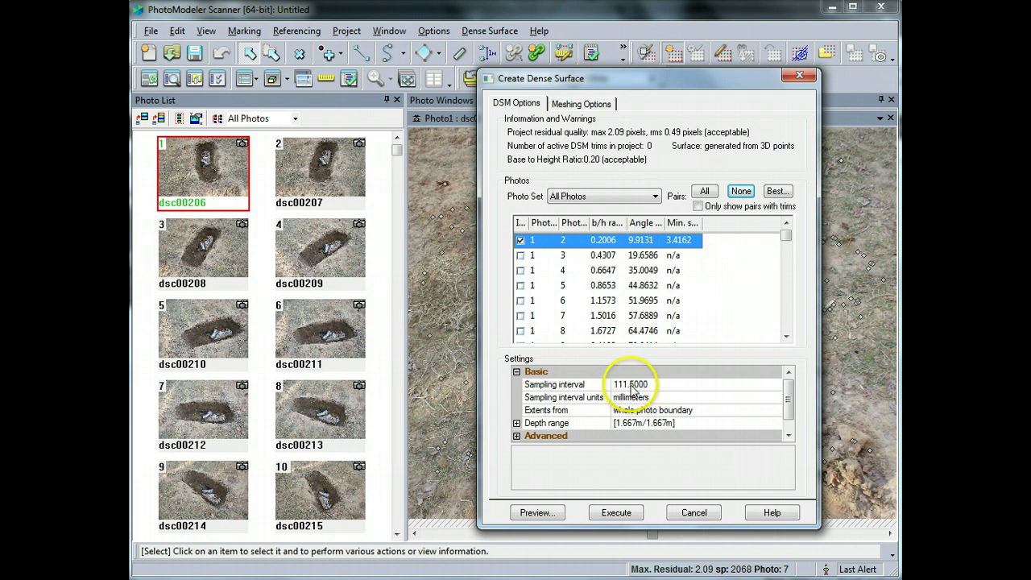
Step: Enter 10 as the sampling interval, keeping extents from the whole photo boundary
{"action": "left_click", "coordinate": [660, 386]}
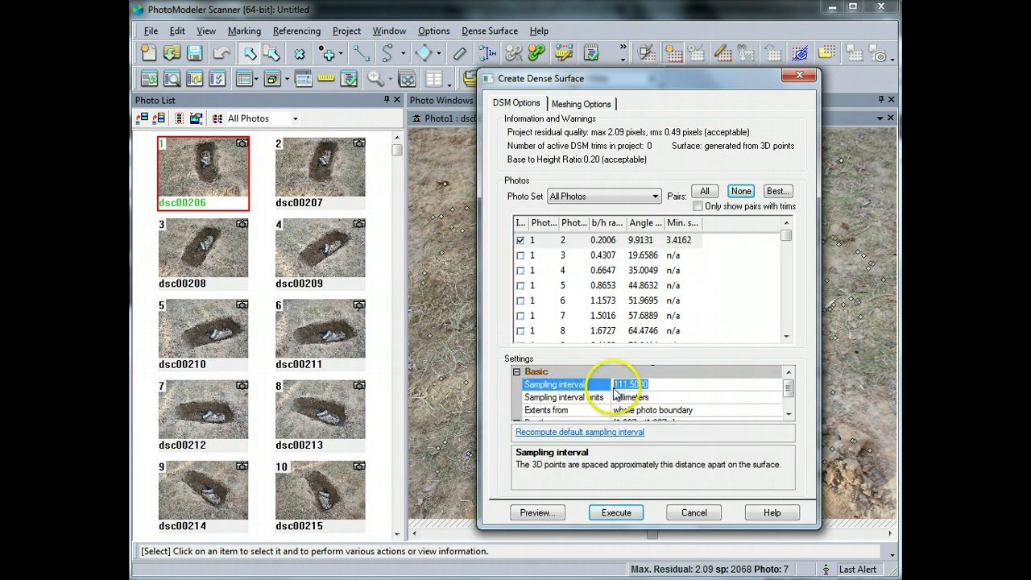
{"action": "type", "text": "10"}
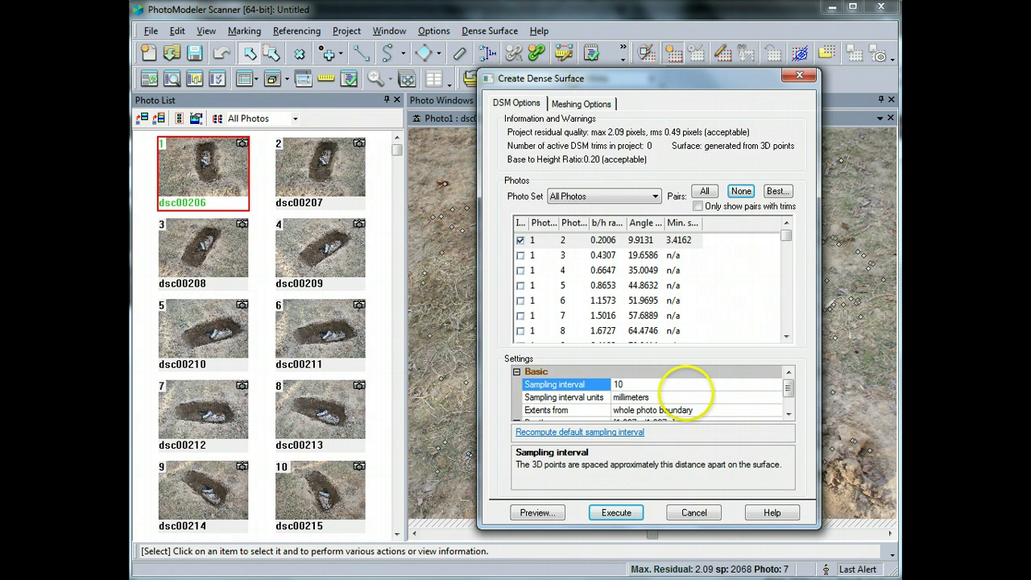
{"action": "mouse_move", "coordinate": [789, 389]}
{"action": "left_mouse_down"}
{"action": "mouse_move", "coordinate": [790, 400]}
{"action": "mouse_move", "coordinate": [789, 387]}
{"action": "left_mouse_up"}
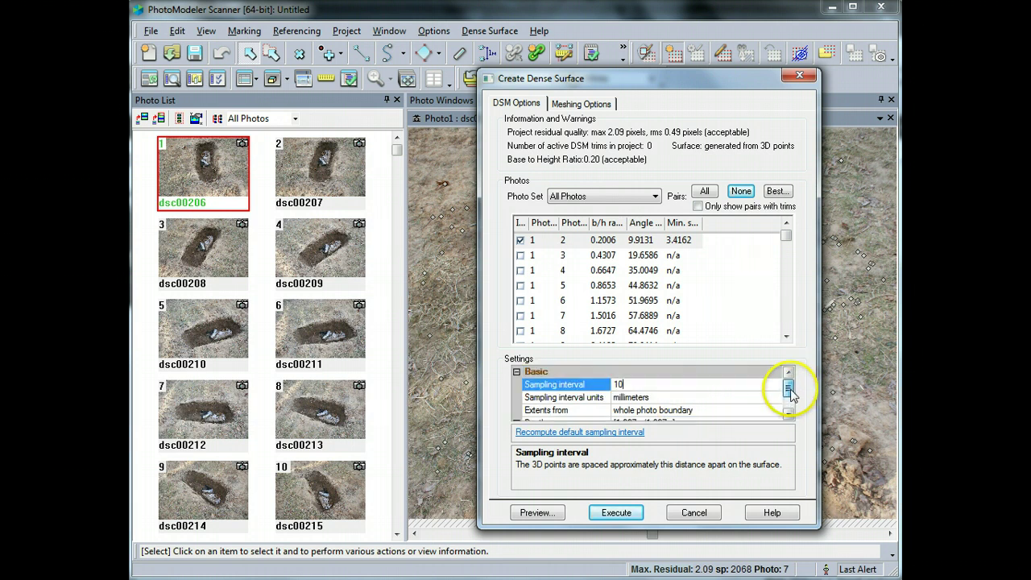
{"action": "left_click", "coordinate": [639, 389]}
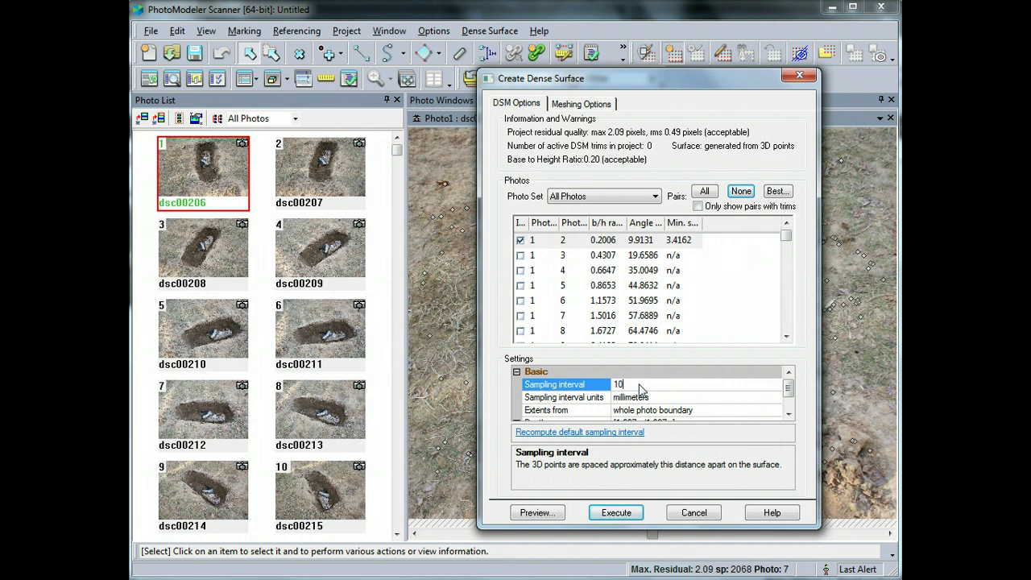
{"action": "left_click", "coordinate": [787, 388]}
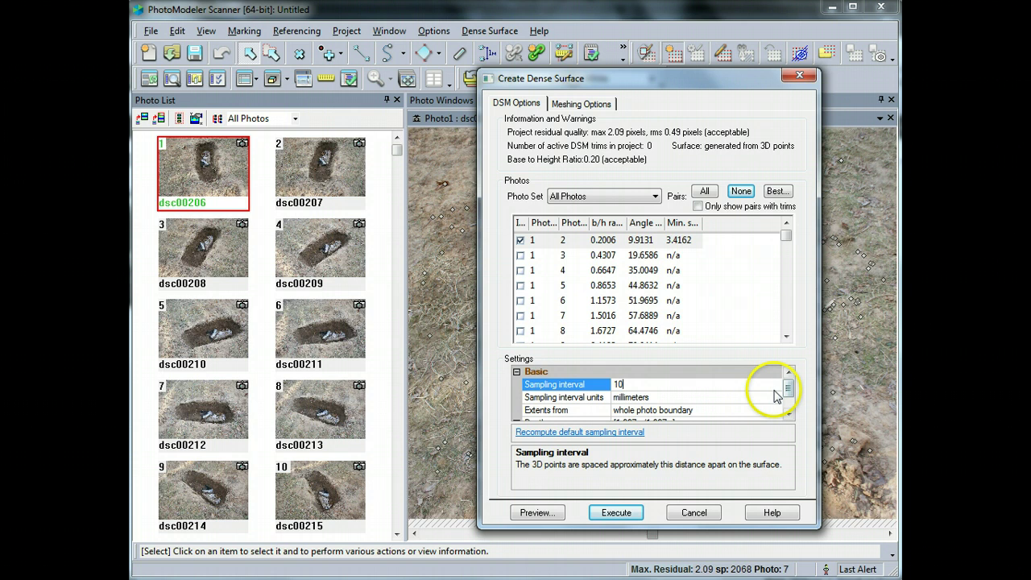
{"action": "left_click_drag", "start_coordinate": [788, 389], "coordinate": [788, 394]}
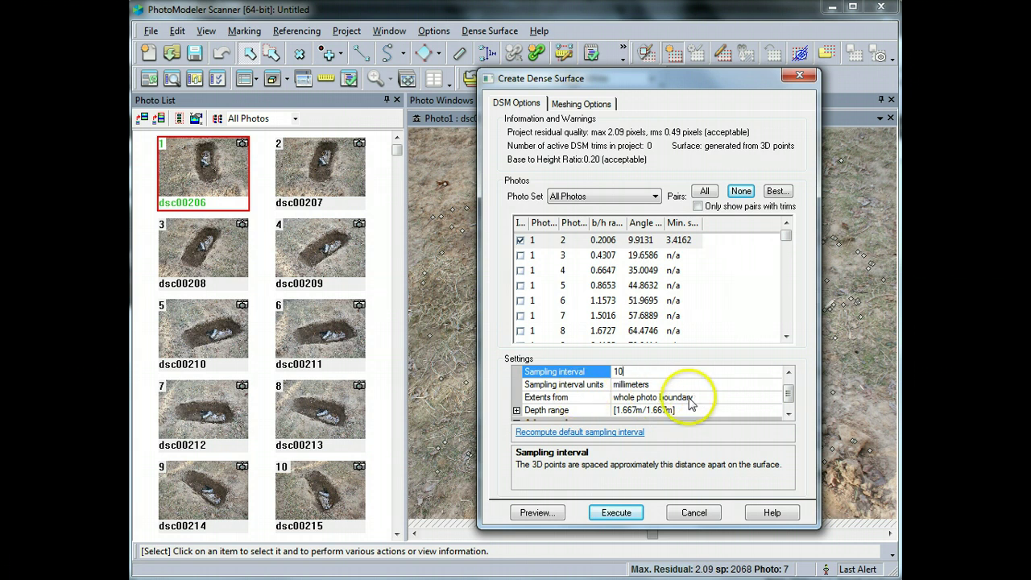
{"action": "left_click", "coordinate": [790, 407]}
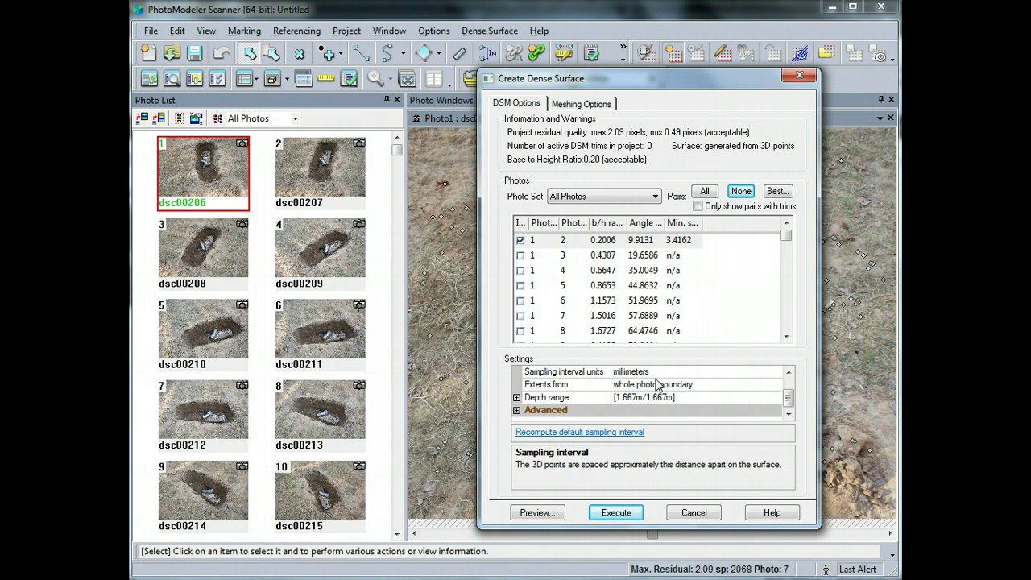
Step: In Advanced settings, set matching region radius 15, texture type 3 and down sample factor 0
{"action": "left_click", "coordinate": [517, 410]}
{"action": "left_click_drag", "start_coordinate": [786, 392], "coordinate": [788, 416]}
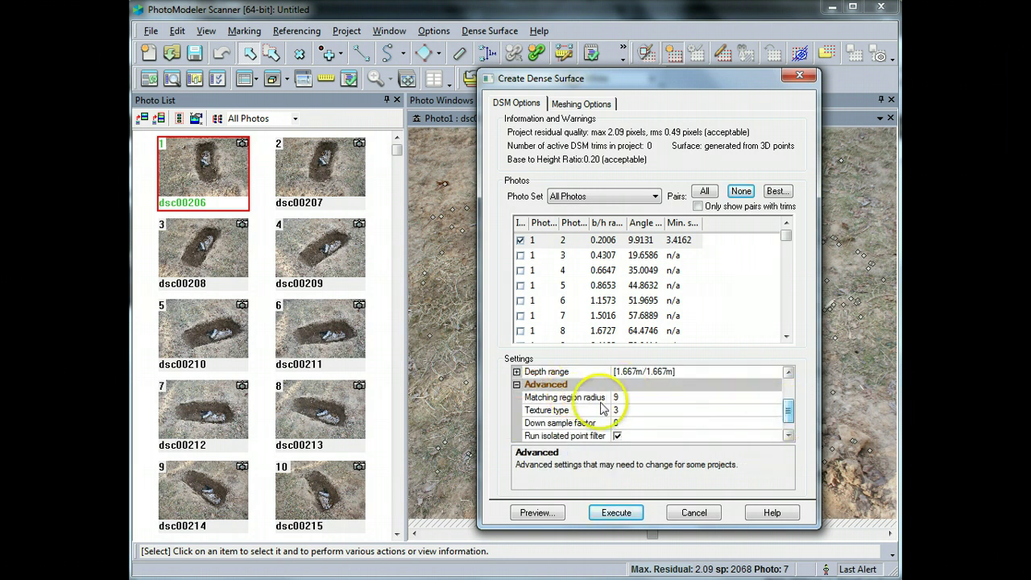
{"action": "left_click", "coordinate": [633, 398]}
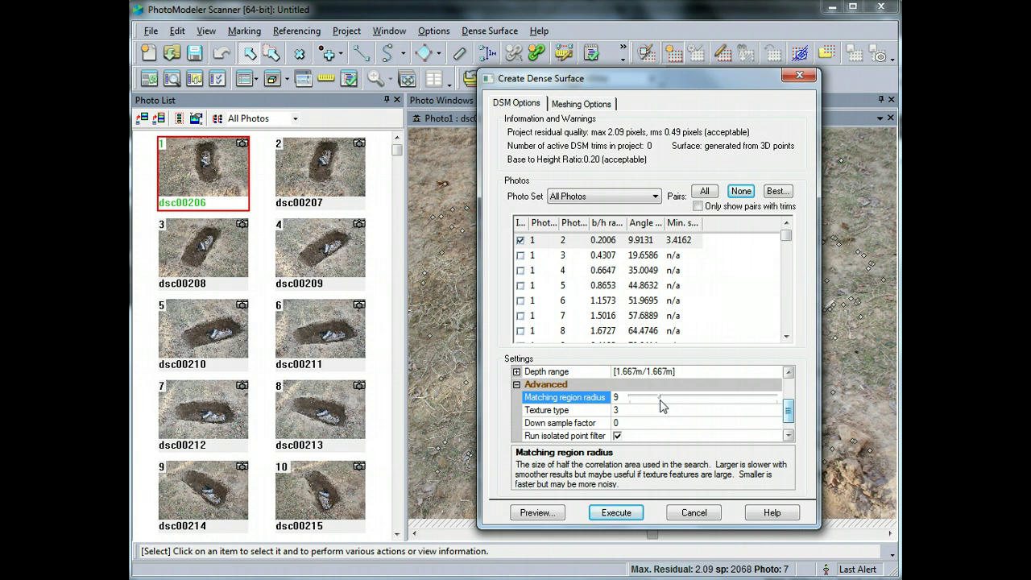
{"action": "left_click_drag", "start_coordinate": [660, 406], "coordinate": [729, 403]}
{"action": "left_click_drag", "start_coordinate": [727, 405], "coordinate": [649, 415]}
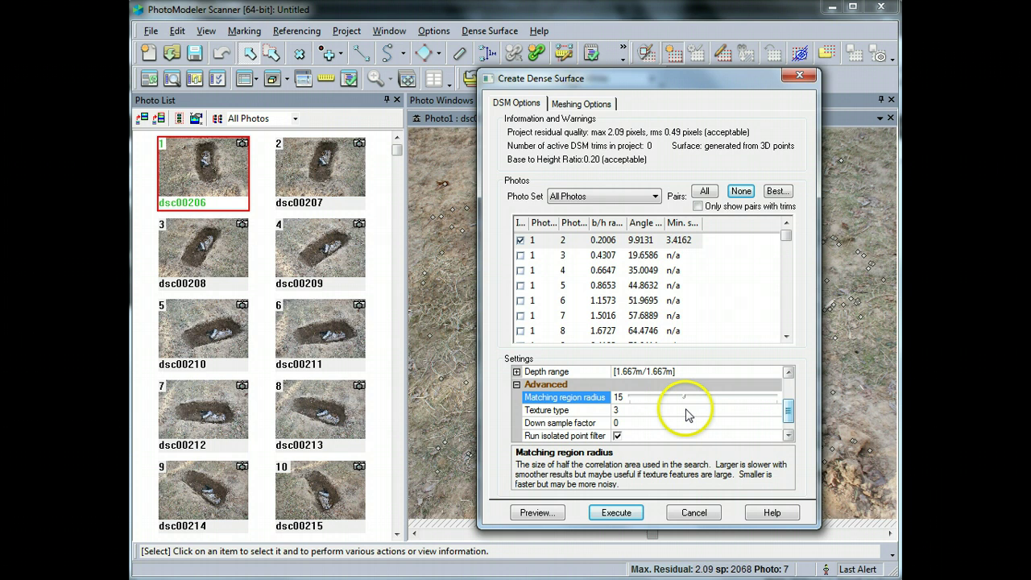
{"action": "left_click", "coordinate": [665, 412]}
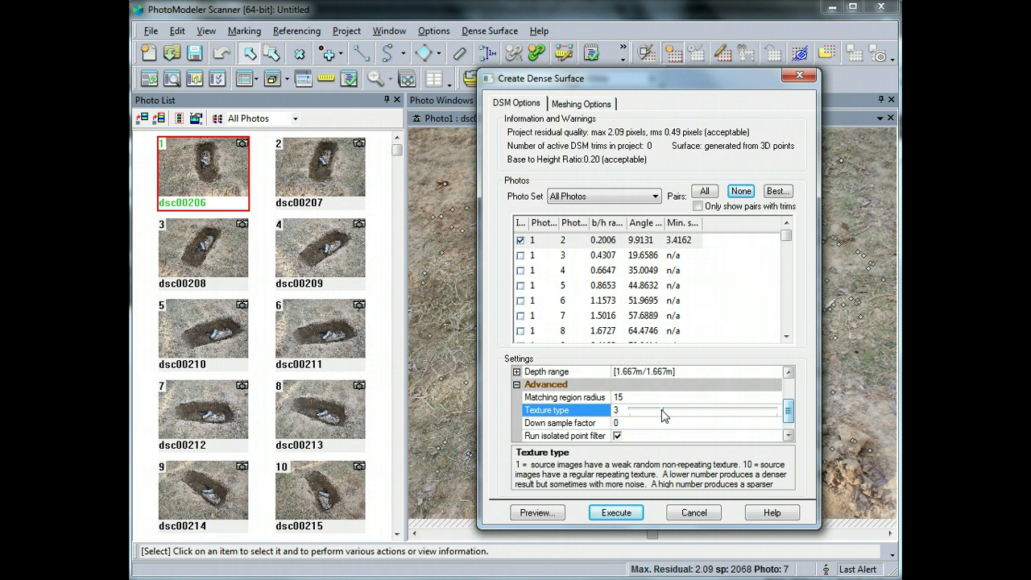
{"action": "left_click", "coordinate": [788, 435]}
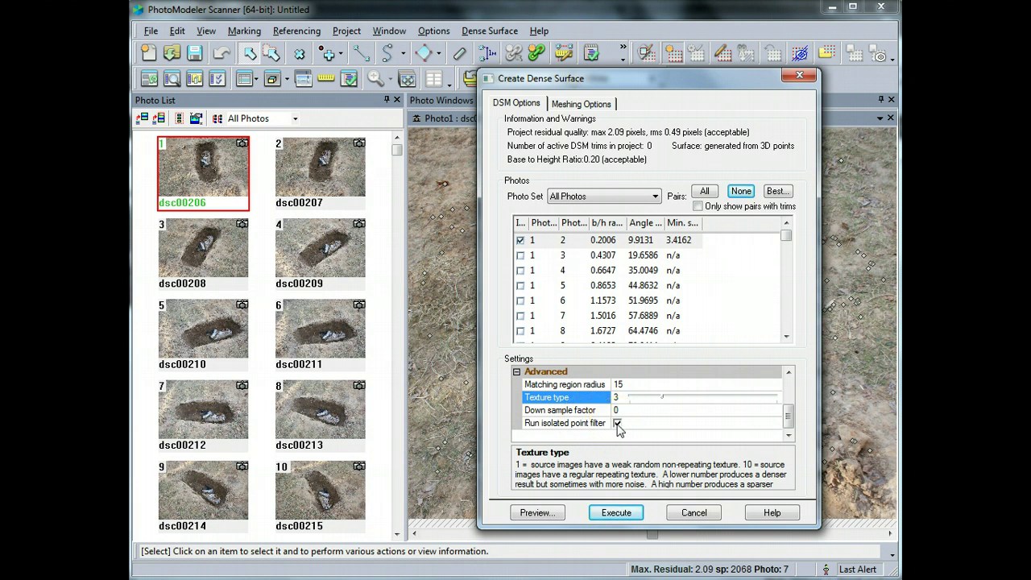
Step: Execute the pair 1–2 dense surface, yielding a 422,379-point PointMesh, and close the summary
{"action": "left_click", "coordinate": [617, 513]}
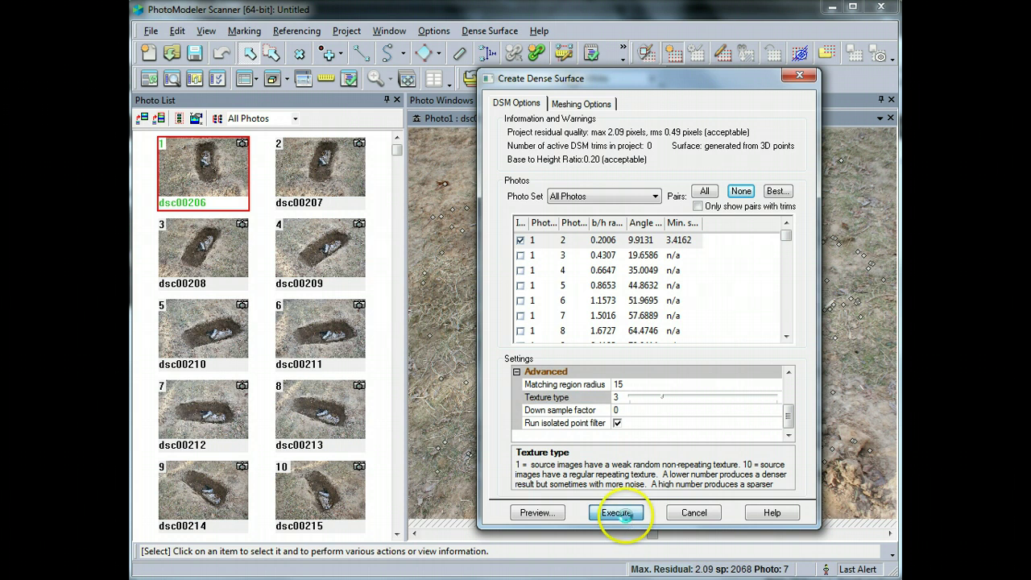
{"action": "left_click_drag", "start_coordinate": [538, 268], "coordinate": [410, 207]}
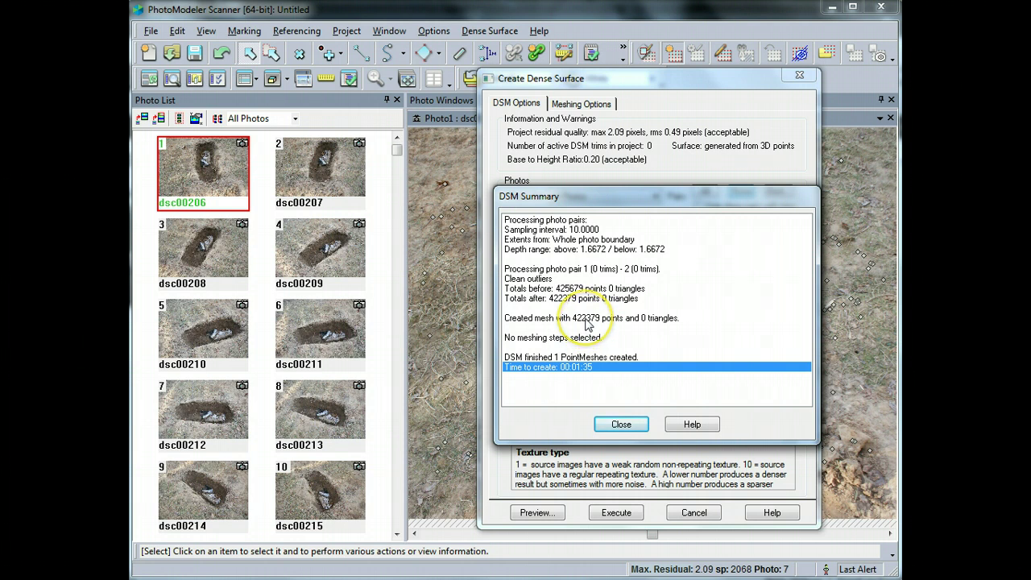
{"action": "left_click", "coordinate": [618, 425]}
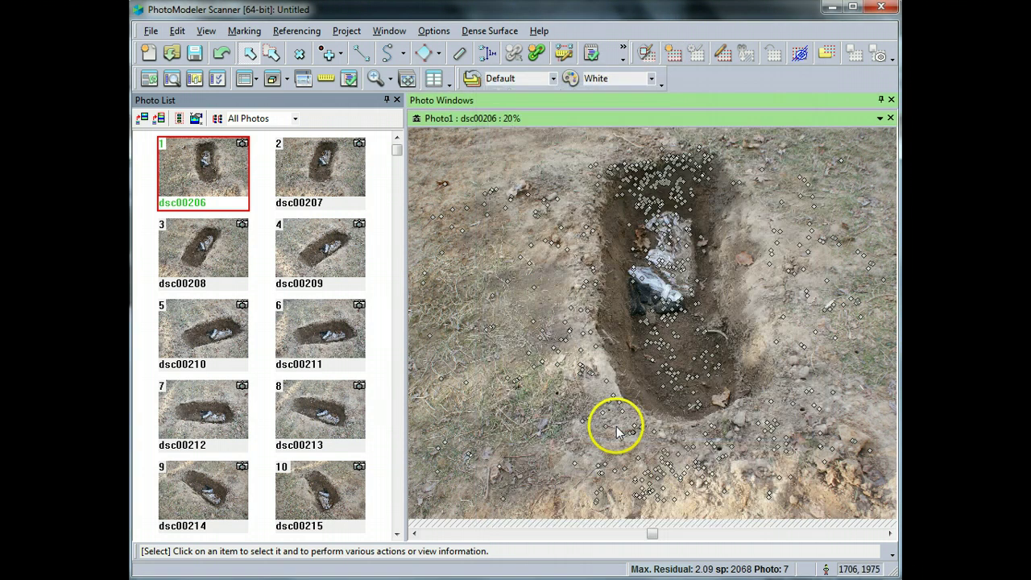
Step: Replace the photo panel with a 3D view and rotate and zoom the textured point cloud
{"action": "left_click", "coordinate": [891, 99]}
{"action": "key", "text": "ctrl+3"}
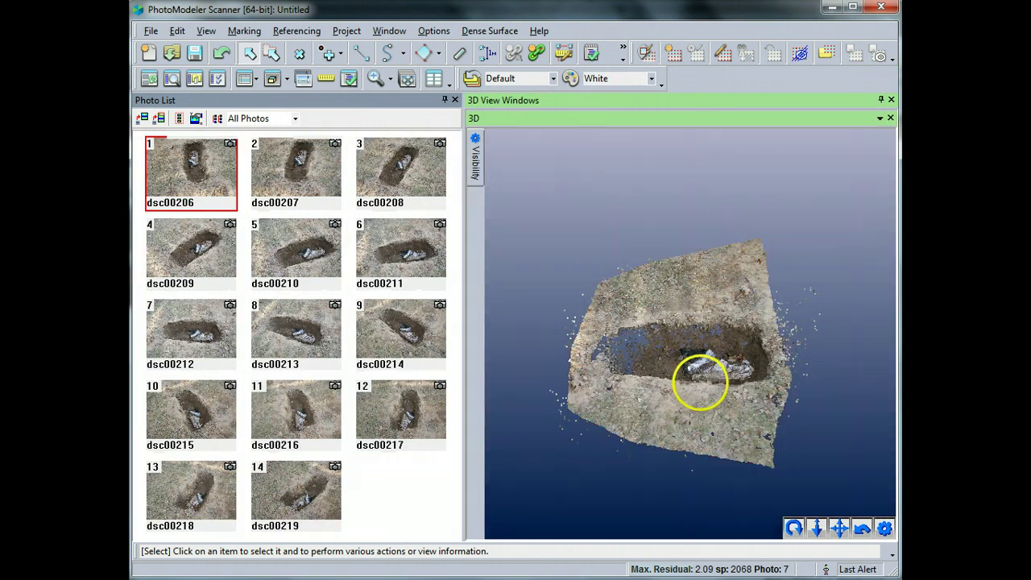
{"action": "left_click_drag", "start_coordinate": [702, 380], "coordinate": [727, 357]}
{"action": "scroll", "coordinate": [720, 385], "scroll_direction": "up", "scroll_amount": 5}
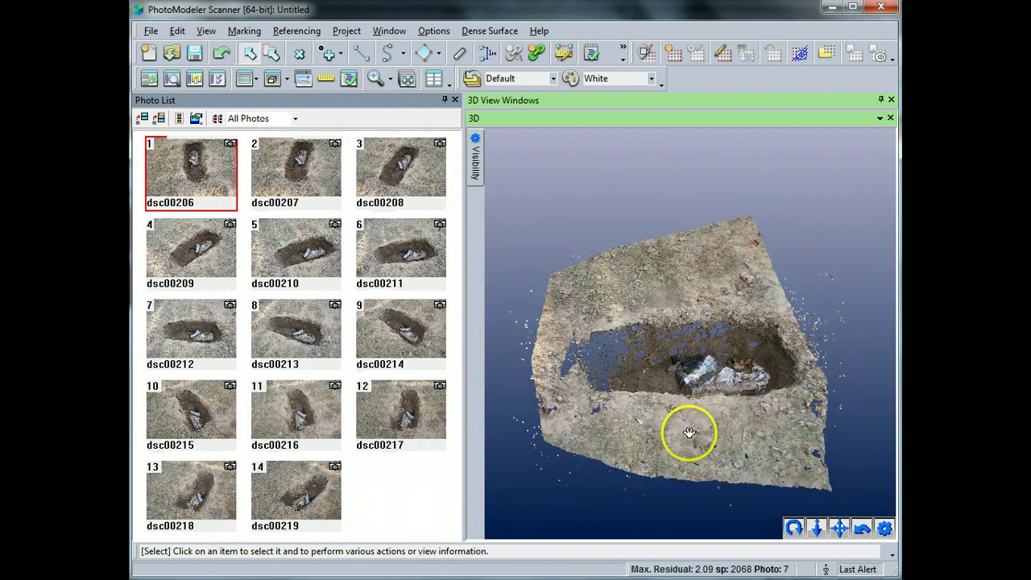
{"action": "left_click_drag", "start_coordinate": [688, 432], "coordinate": [786, 368]}
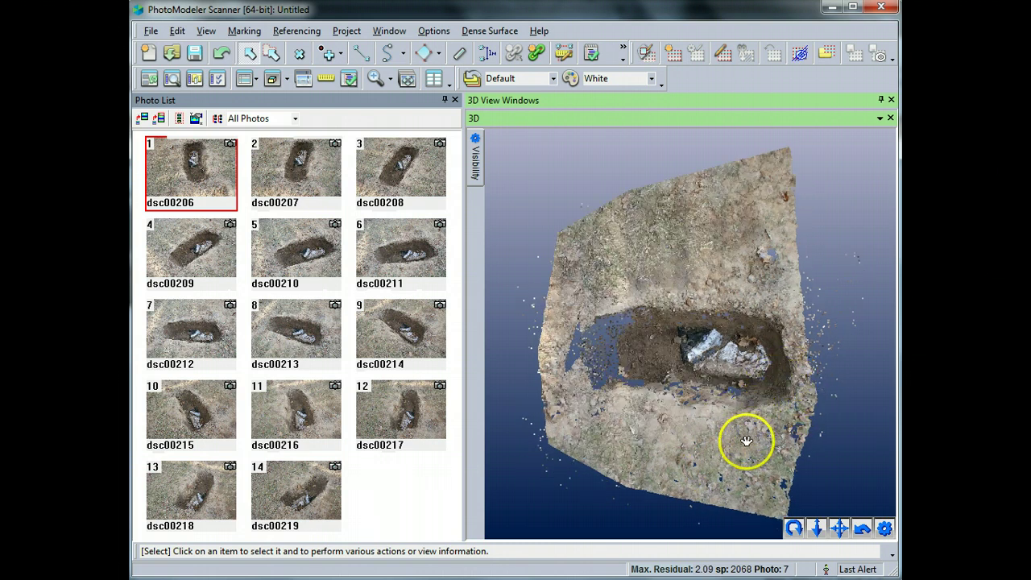
{"action": "left_click_drag", "start_coordinate": [744, 437], "coordinate": [708, 364]}
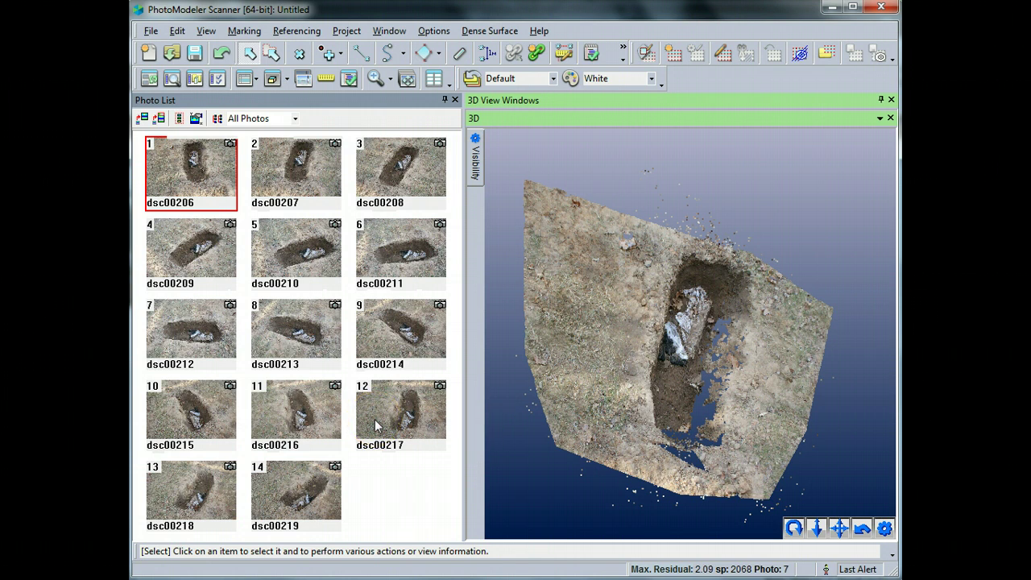
{"action": "mouse_move", "coordinate": [374, 419]}
{"action": "left_click", "coordinate": [409, 407]}
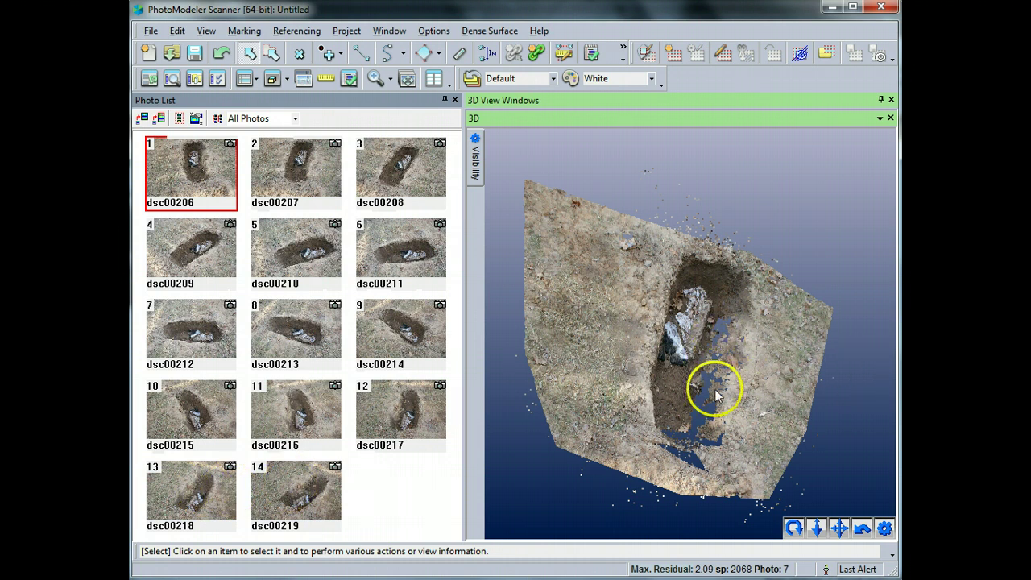
Step: Generate a dense surface from photo pair 13–14 only, producing a 444,987-point PointMesh
{"action": "left_click", "coordinate": [673, 58]}
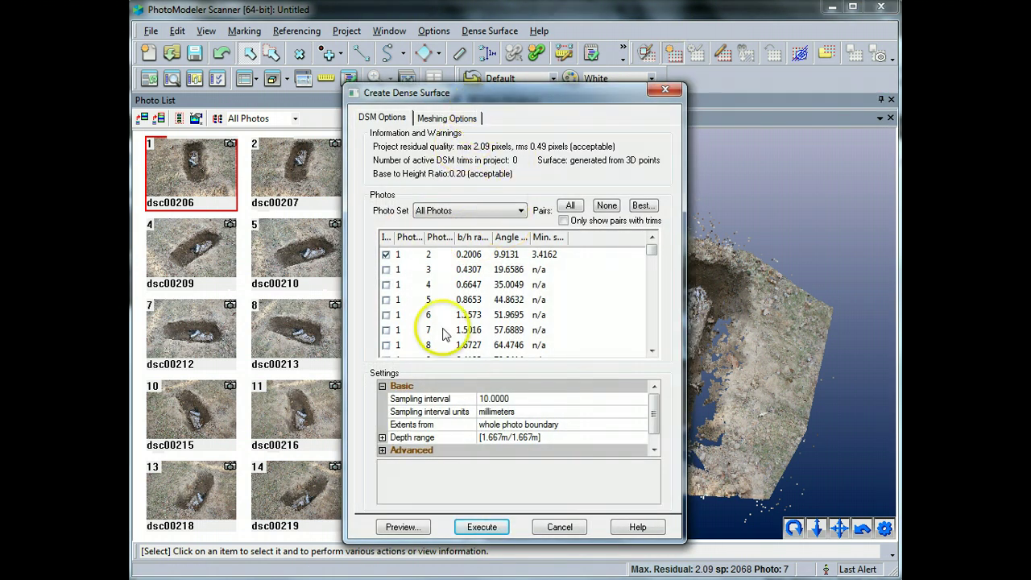
{"action": "left_click", "coordinate": [609, 207]}
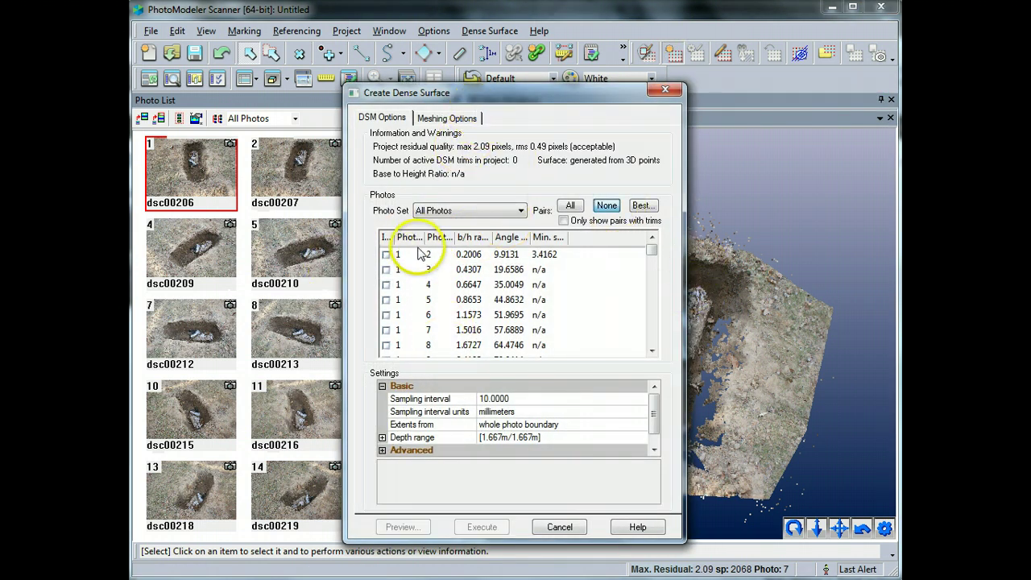
{"action": "left_click_drag", "start_coordinate": [651, 260], "coordinate": [651, 356]}
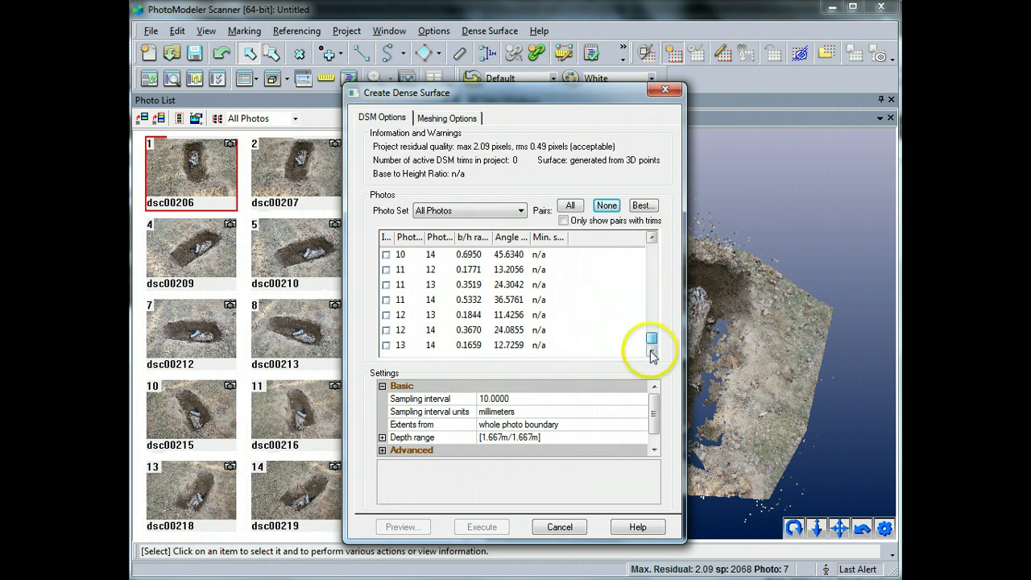
{"action": "left_click", "coordinate": [386, 345]}
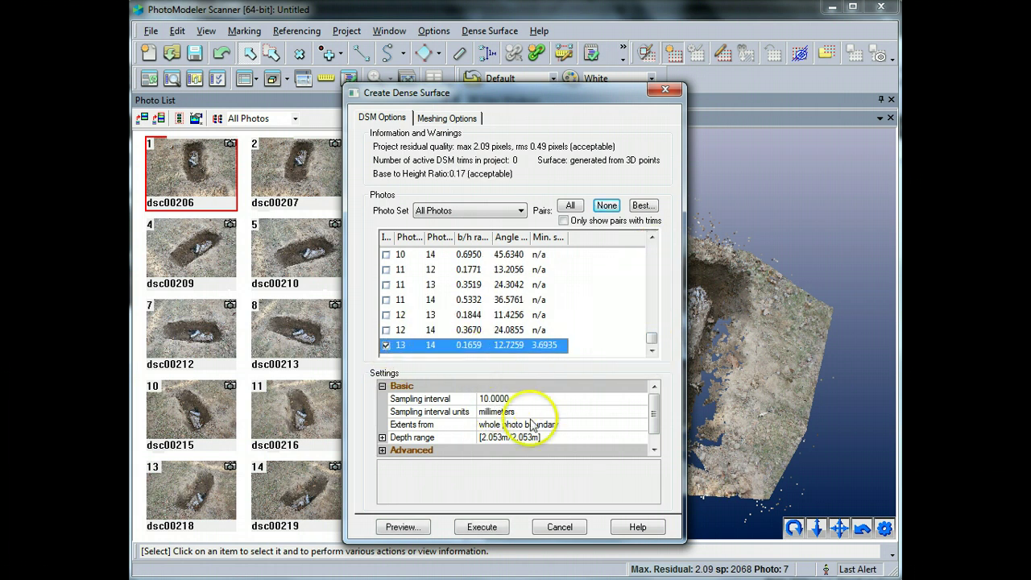
{"action": "left_click_drag", "start_coordinate": [654, 419], "coordinate": [652, 430]}
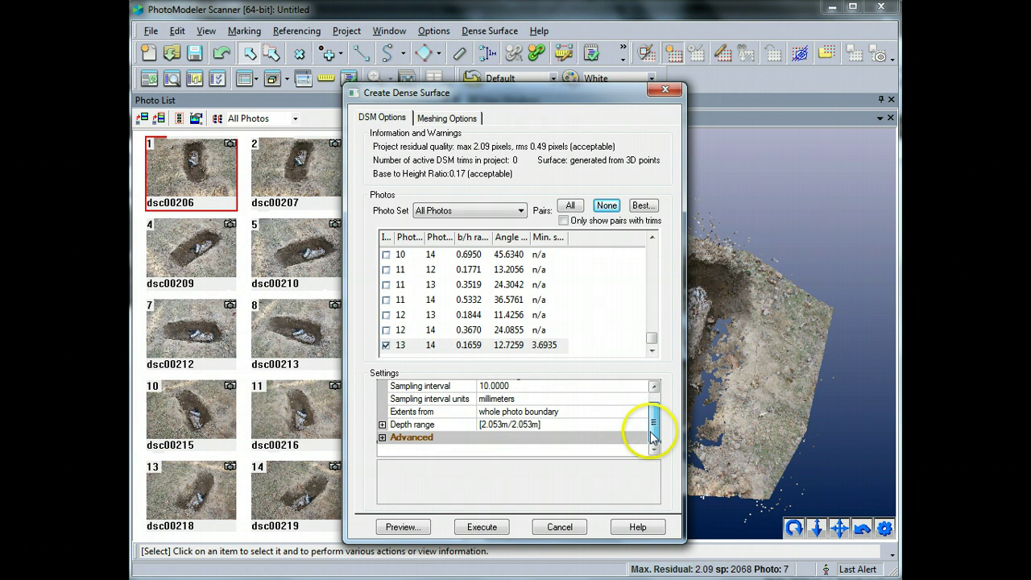
{"action": "left_click", "coordinate": [484, 535]}
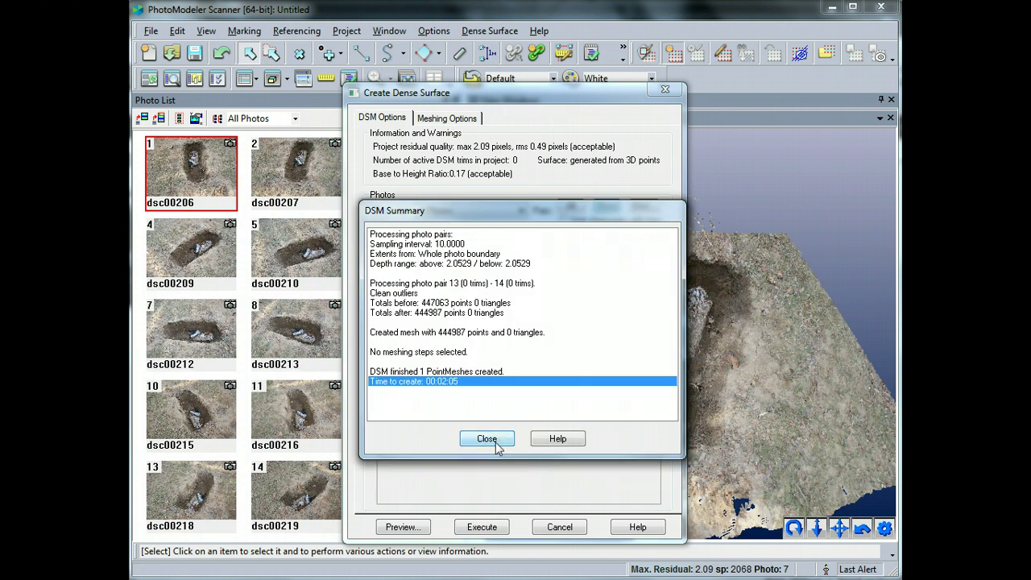
Step: Close the summary, then rotate, pan and zoom the cloud, identifying PointMesh 1 and 2
{"action": "left_click", "coordinate": [486, 439]}
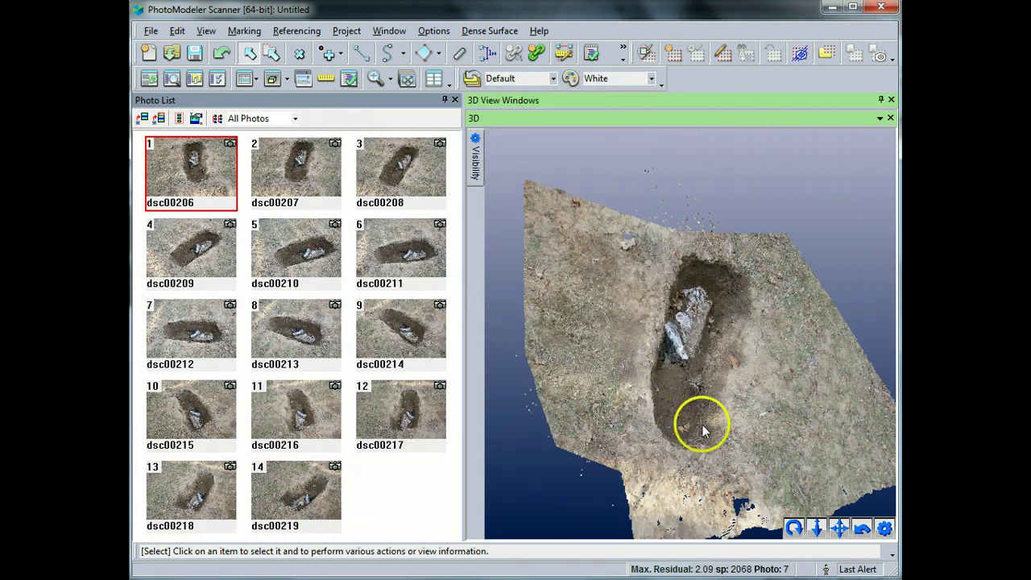
{"action": "left_click_drag", "start_coordinate": [689, 417], "coordinate": [650, 389]}
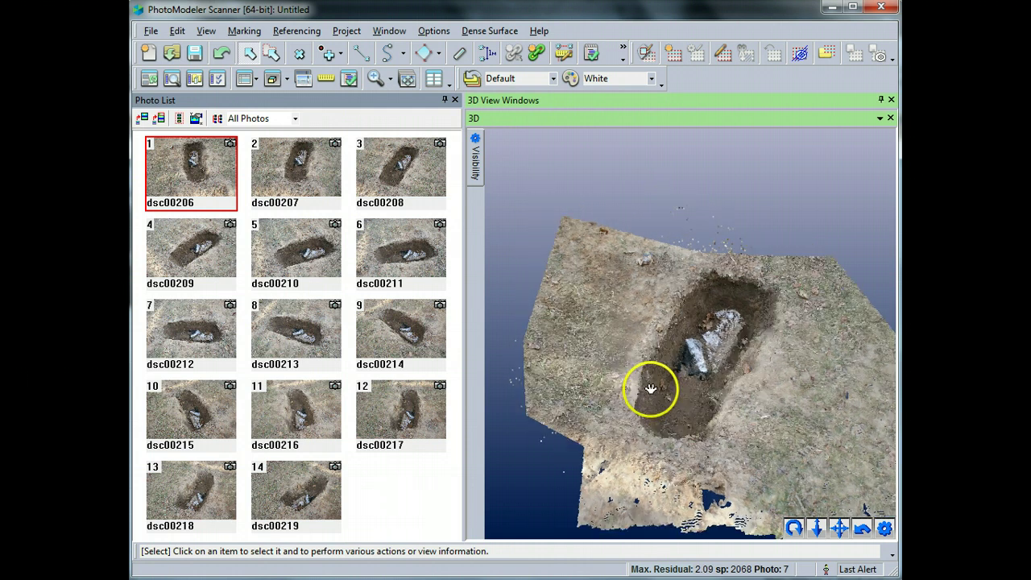
{"action": "left_click", "coordinate": [605, 339]}
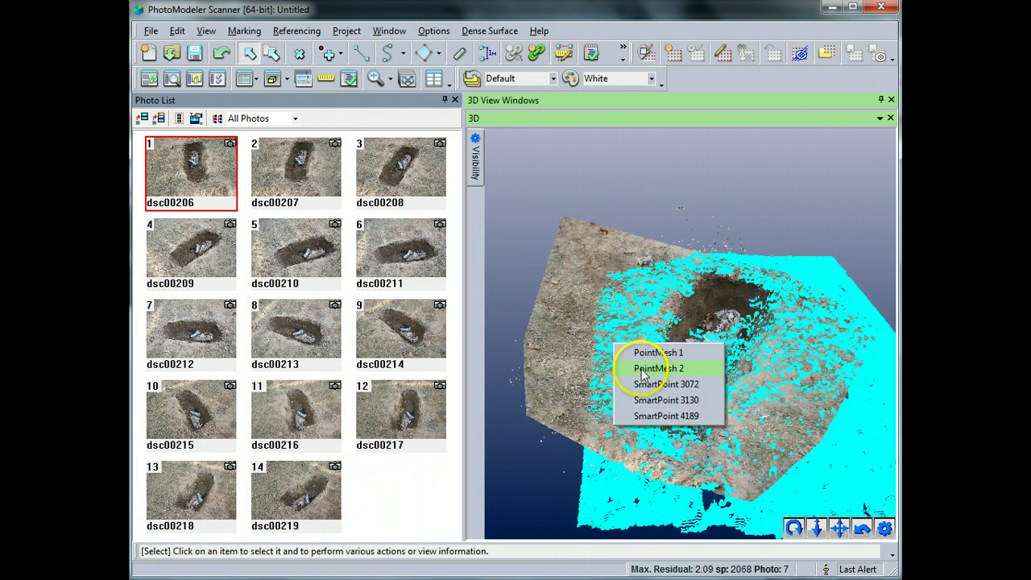
{"action": "left_click_drag", "start_coordinate": [652, 244], "coordinate": [661, 207]}
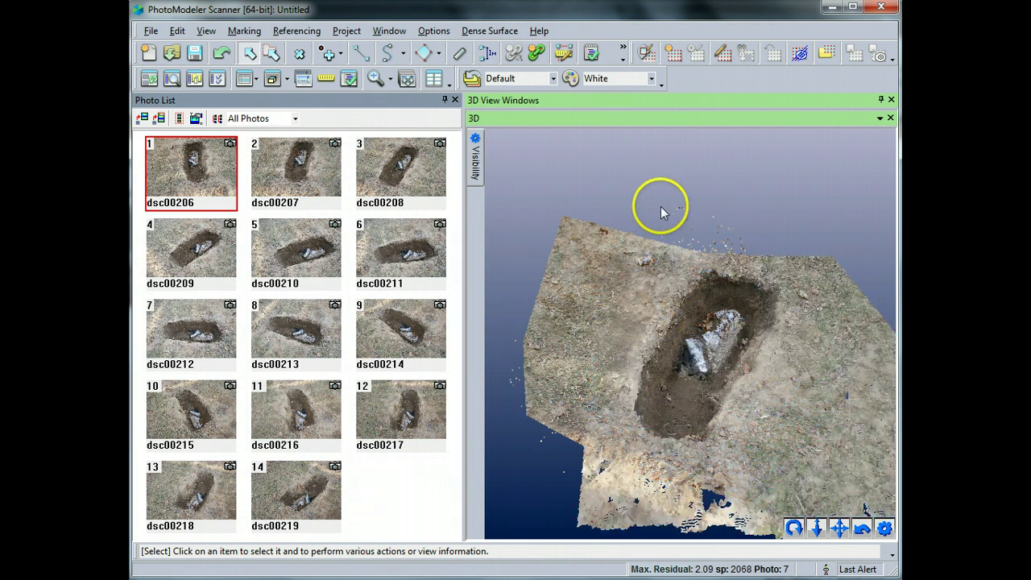
{"action": "left_click_drag", "start_coordinate": [670, 440], "coordinate": [706, 469]}
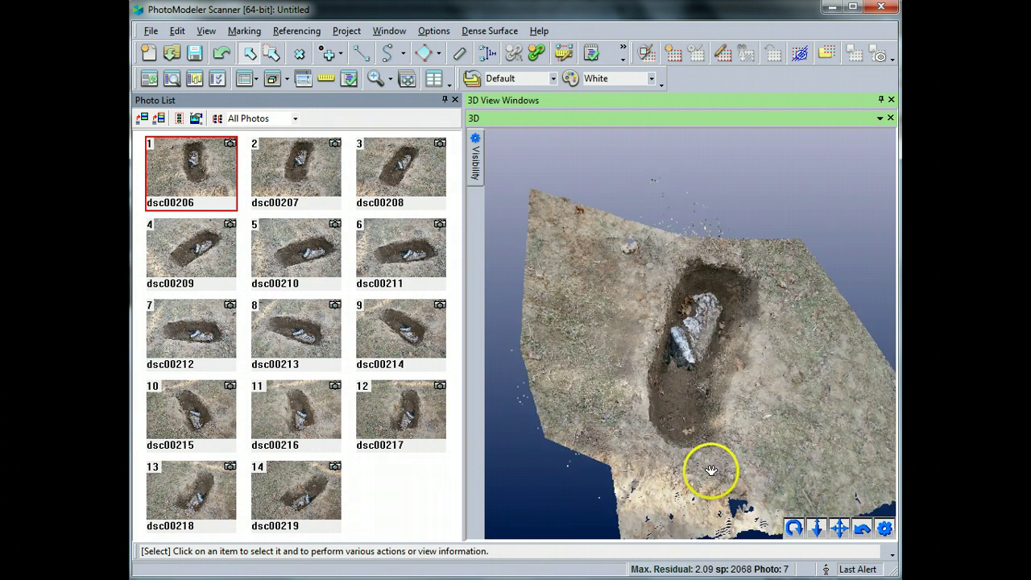
{"action": "left_click_drag", "start_coordinate": [656, 391], "coordinate": [682, 472]}
{"action": "scroll", "coordinate": [709, 423], "scroll_direction": "up", "scroll_amount": 5}
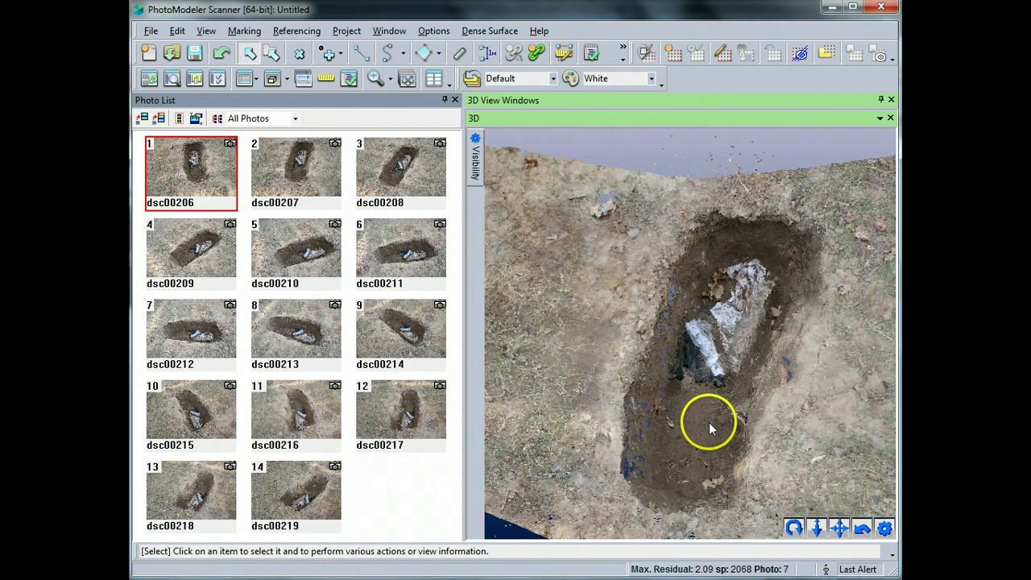
{"action": "scroll", "coordinate": [663, 395], "scroll_direction": "up", "scroll_amount": 3}
{"action": "left_click_drag", "start_coordinate": [663, 395], "coordinate": [668, 346]}
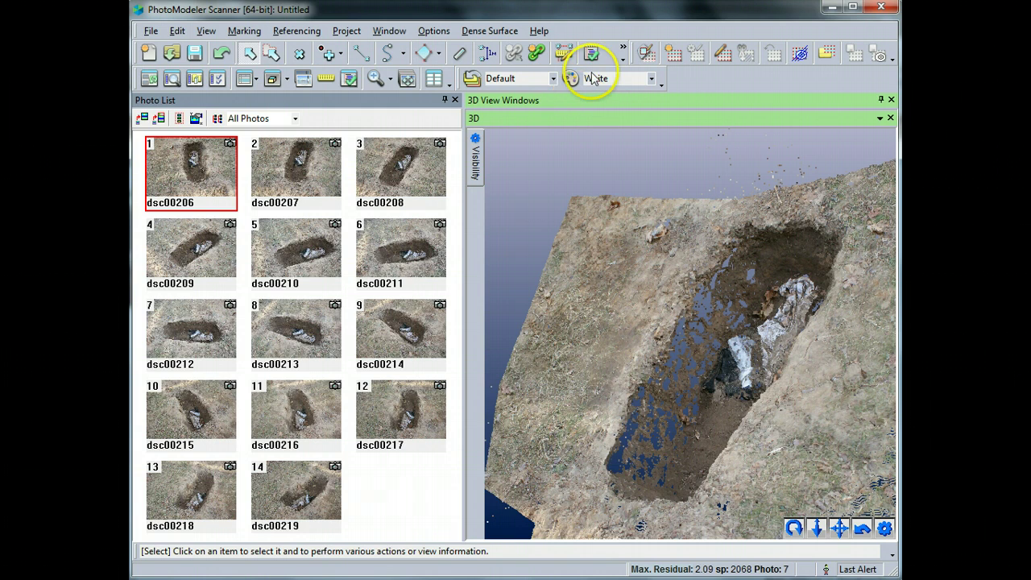
Step: Select only pair 7–8, review the Meshing Options, then cancel the dialog
{"action": "left_click", "coordinate": [673, 53]}
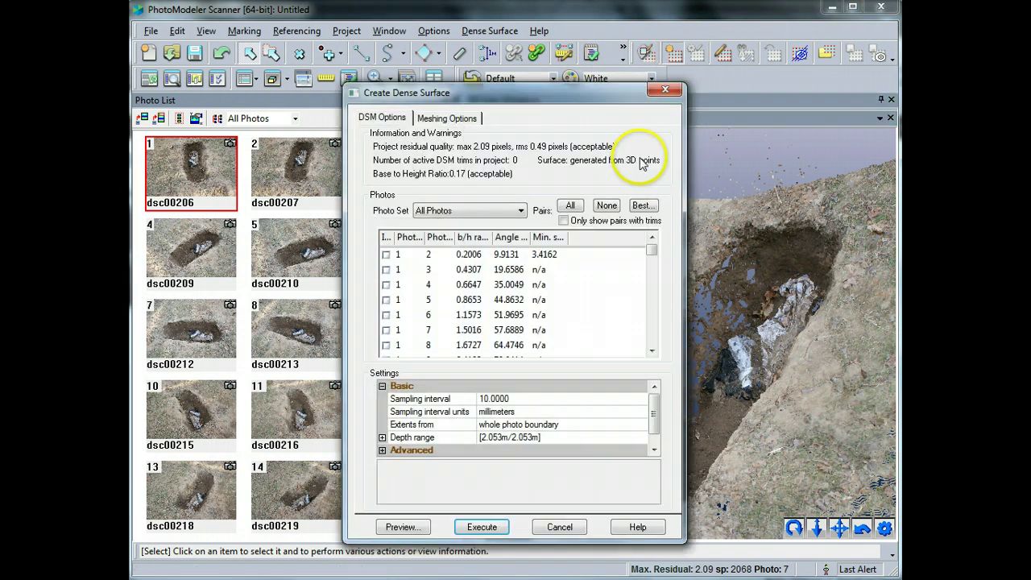
{"action": "left_click", "coordinate": [607, 204]}
{"action": "left_click_drag", "start_coordinate": [652, 252], "coordinate": [651, 315]}
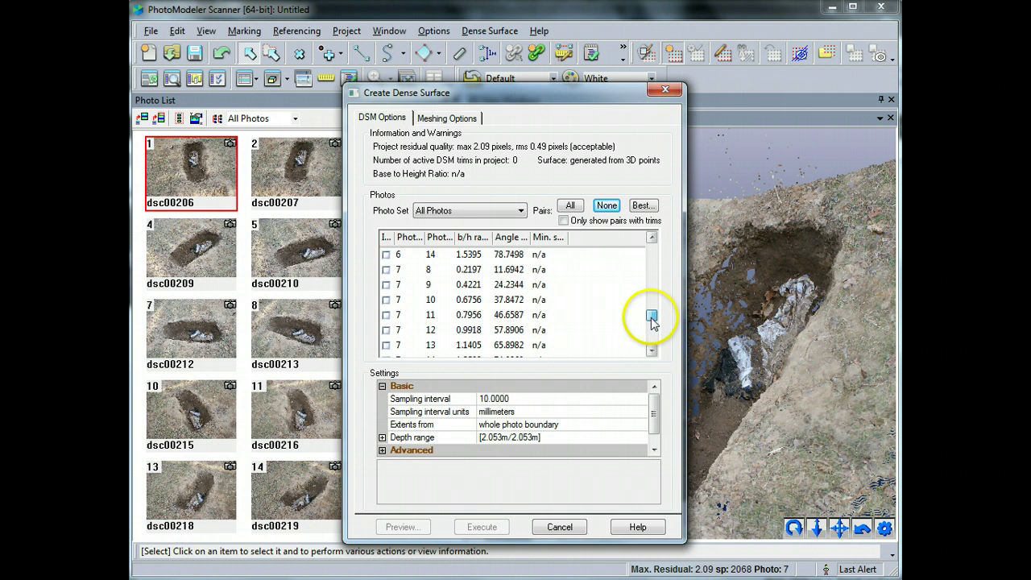
{"action": "left_click", "coordinate": [386, 270]}
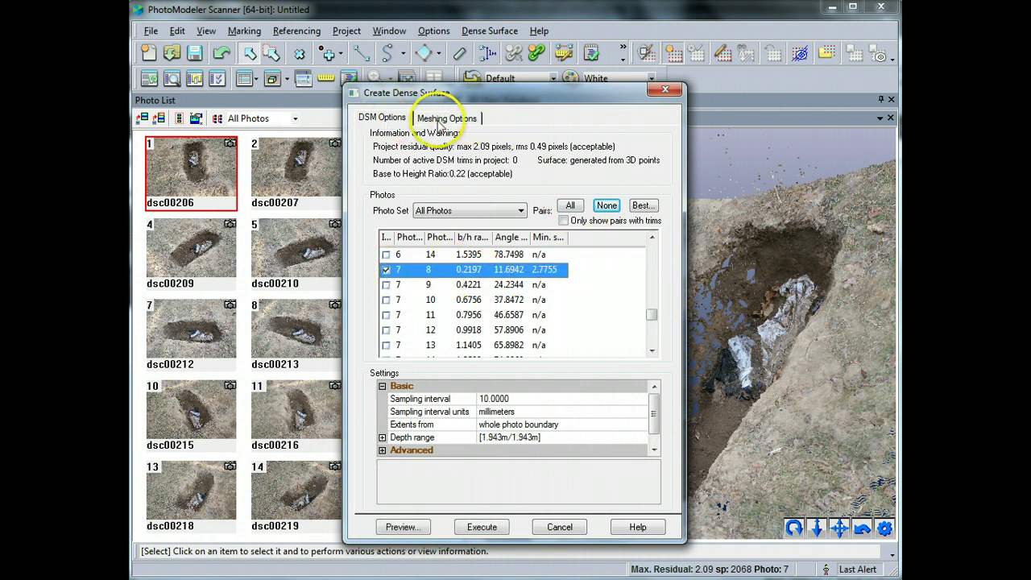
{"action": "left_click", "coordinate": [467, 120]}
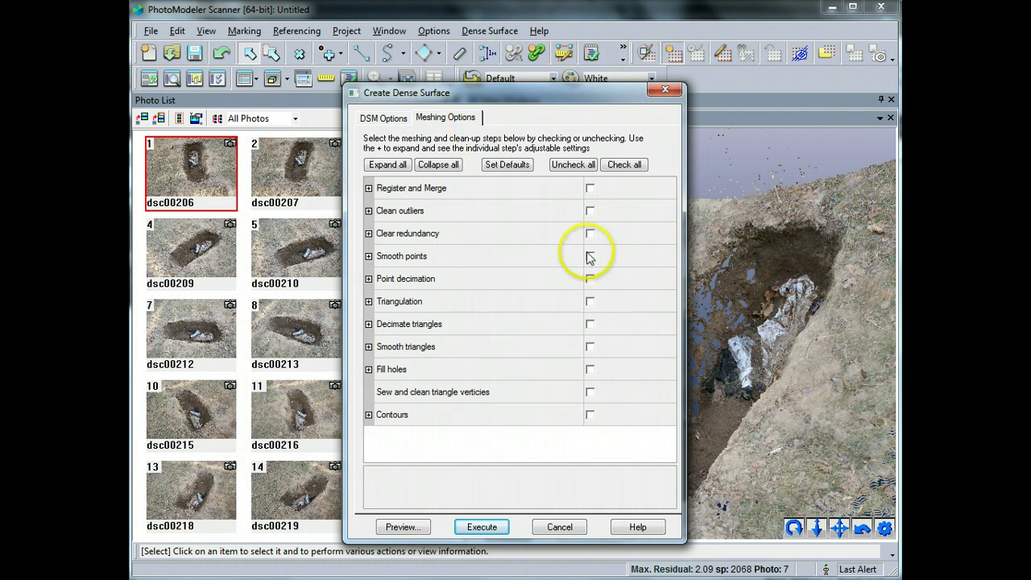
{"action": "left_click", "coordinate": [555, 530]}
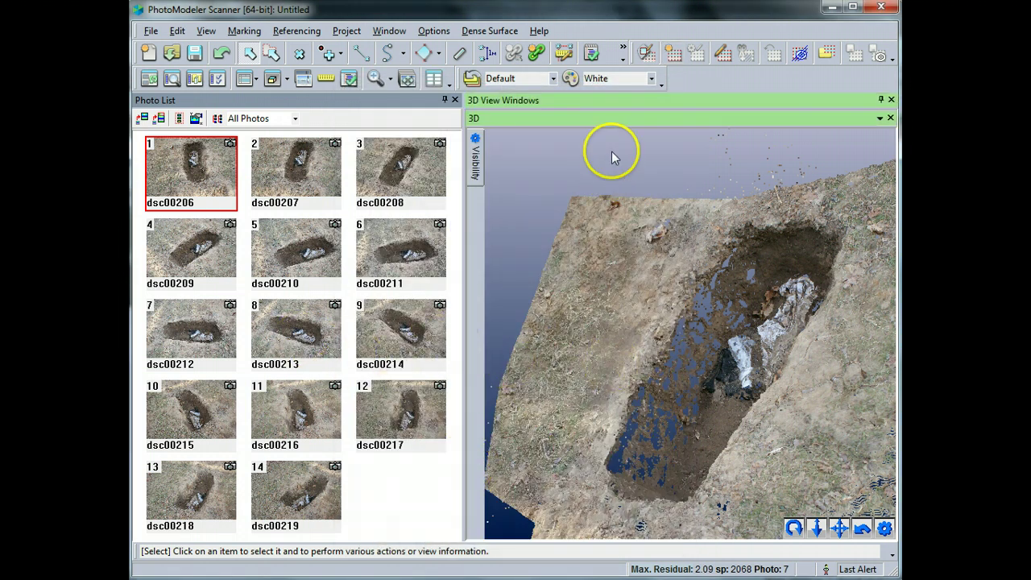
Step: Rerun the dense surface with pair 7–8, producing 402,984- and 400,345-point meshes
{"action": "left_click", "coordinate": [670, 56]}
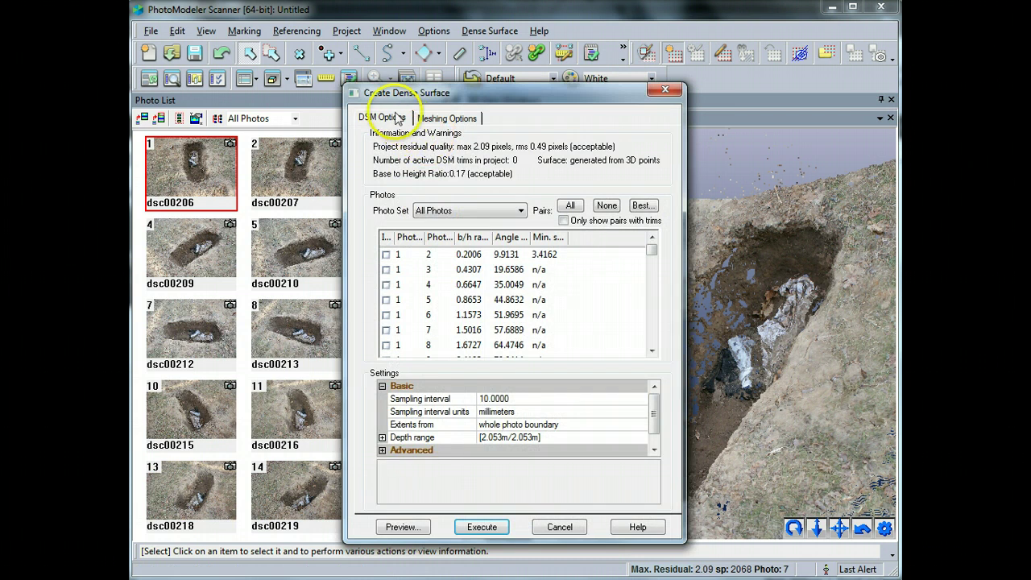
{"action": "left_click_drag", "start_coordinate": [651, 252], "coordinate": [654, 322]}
{"action": "scroll", "coordinate": [500, 331], "scroll_direction": "up", "scroll_amount": 1}
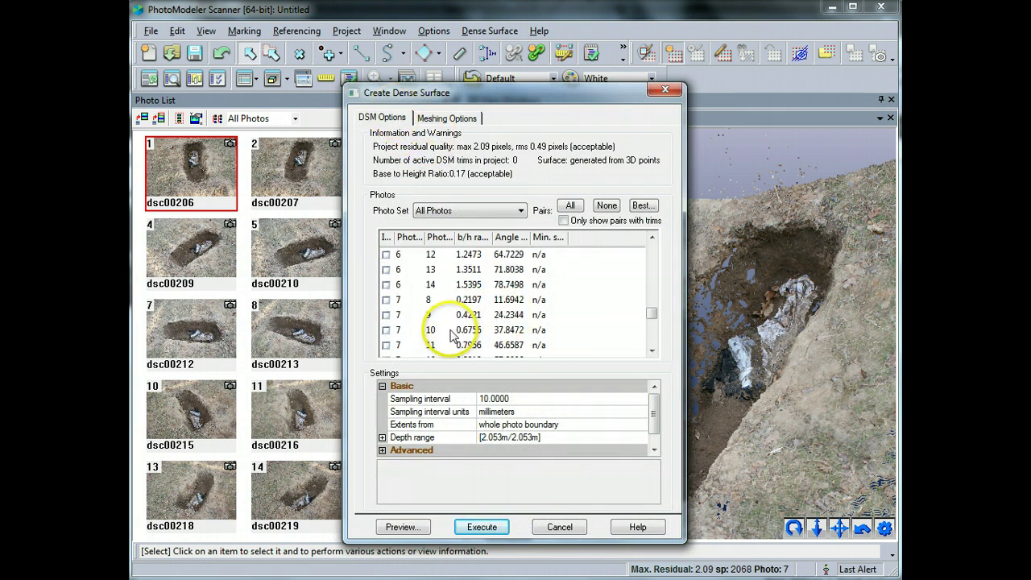
{"action": "left_click", "coordinate": [387, 302]}
{"action": "left_click", "coordinate": [386, 302]}
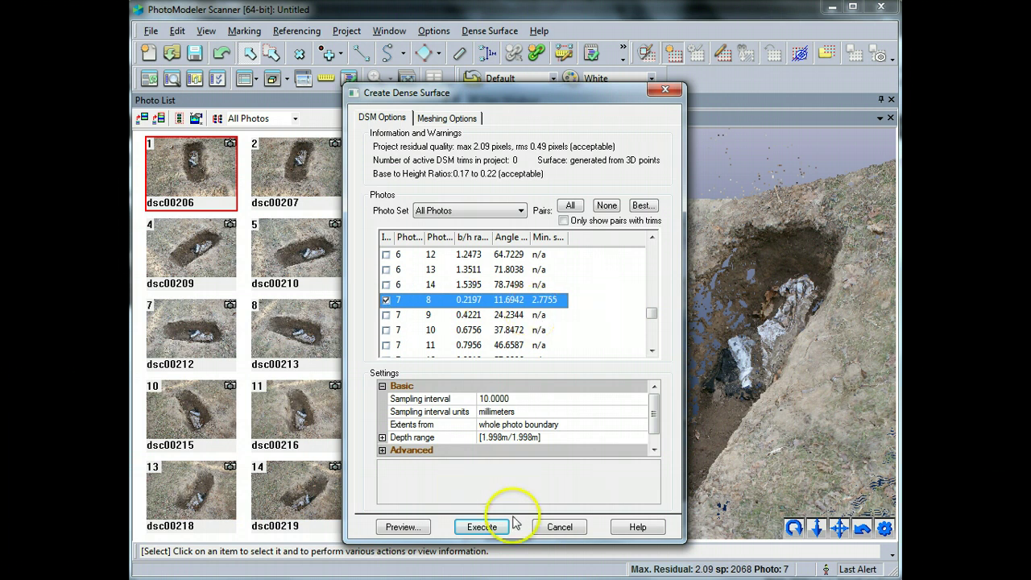
{"action": "left_click", "coordinate": [494, 533]}
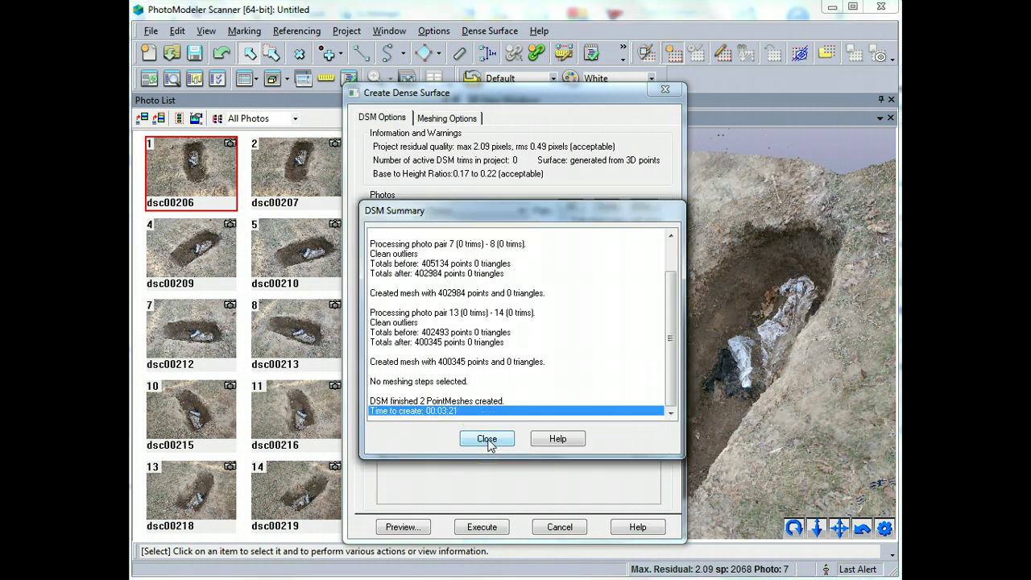
{"action": "left_click", "coordinate": [487, 438]}
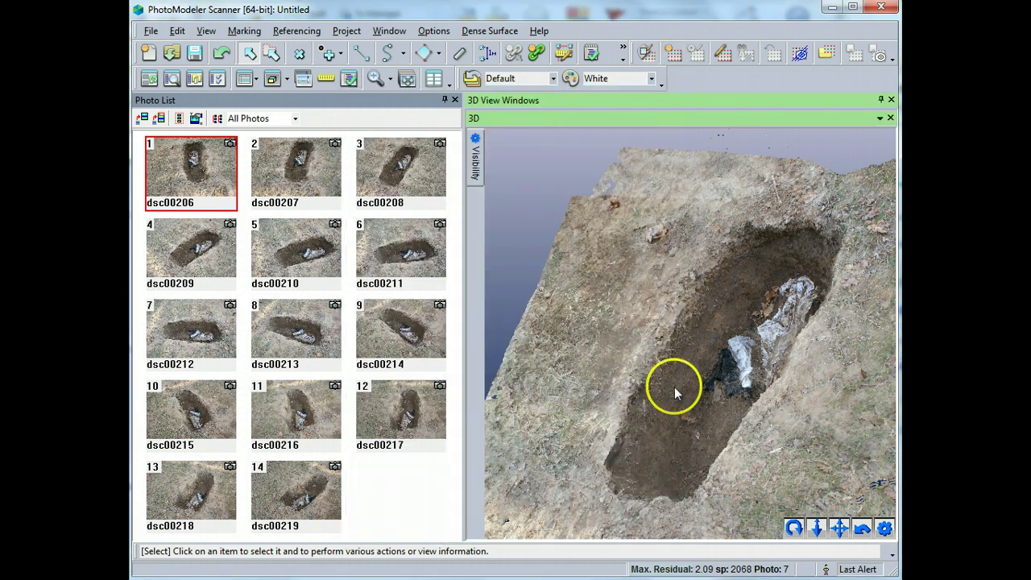
{"action": "left_click", "coordinate": [637, 240]}
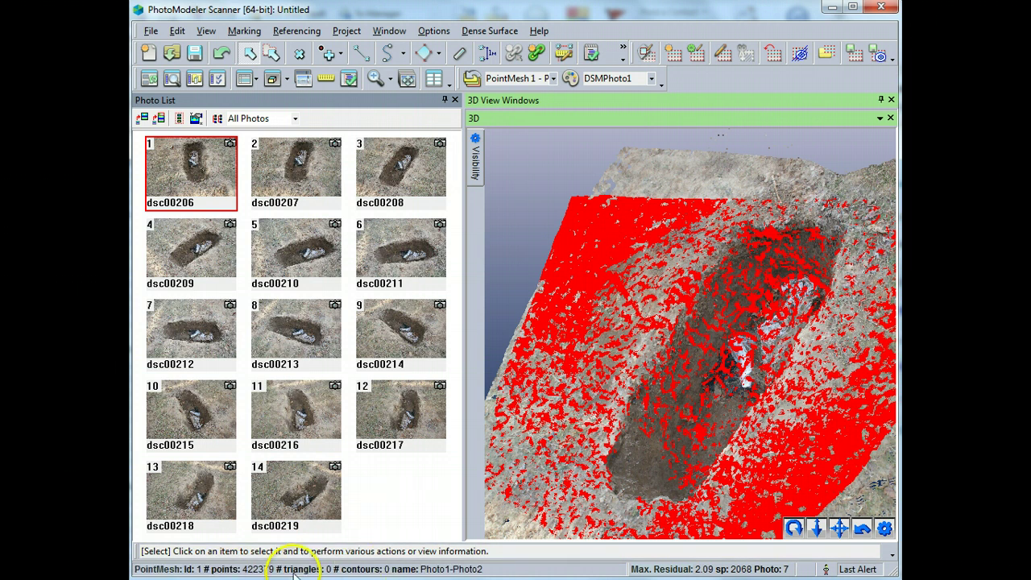
{"action": "left_click", "coordinate": [681, 176]}
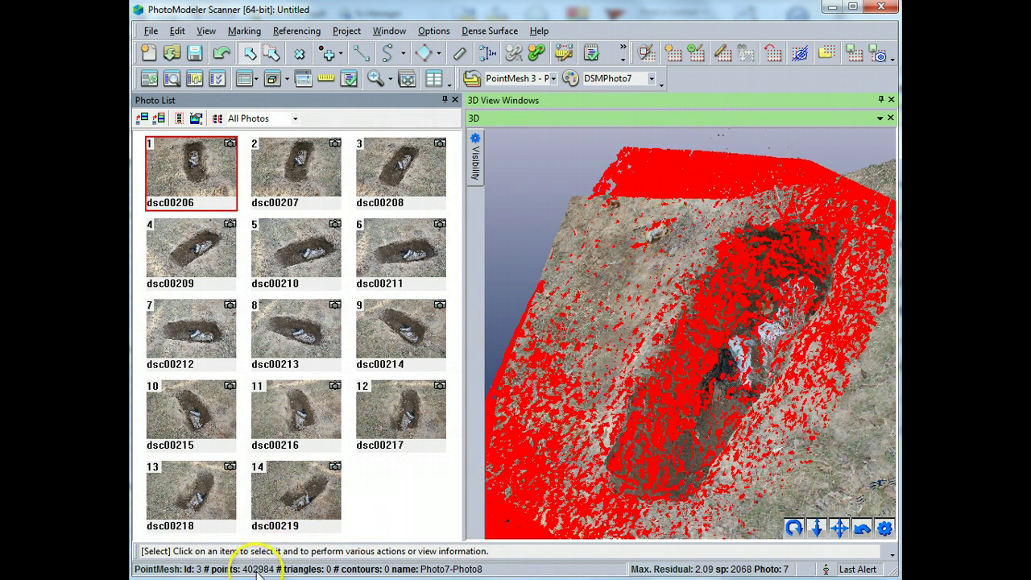
{"action": "left_click", "coordinate": [818, 435]}
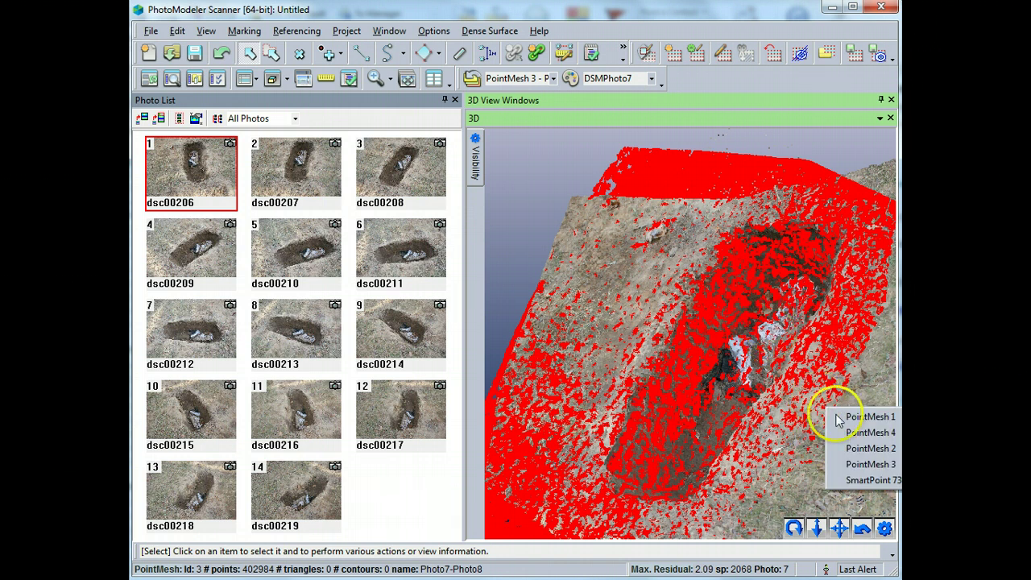
{"action": "left_click", "coordinate": [856, 448]}
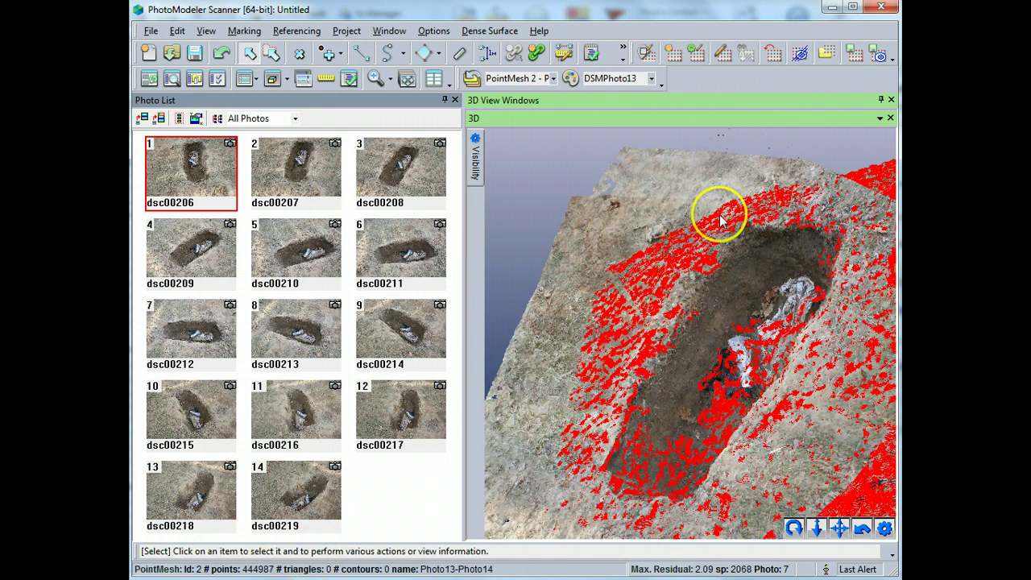
{"action": "left_click_drag", "start_coordinate": [732, 295], "coordinate": [545, 266]}
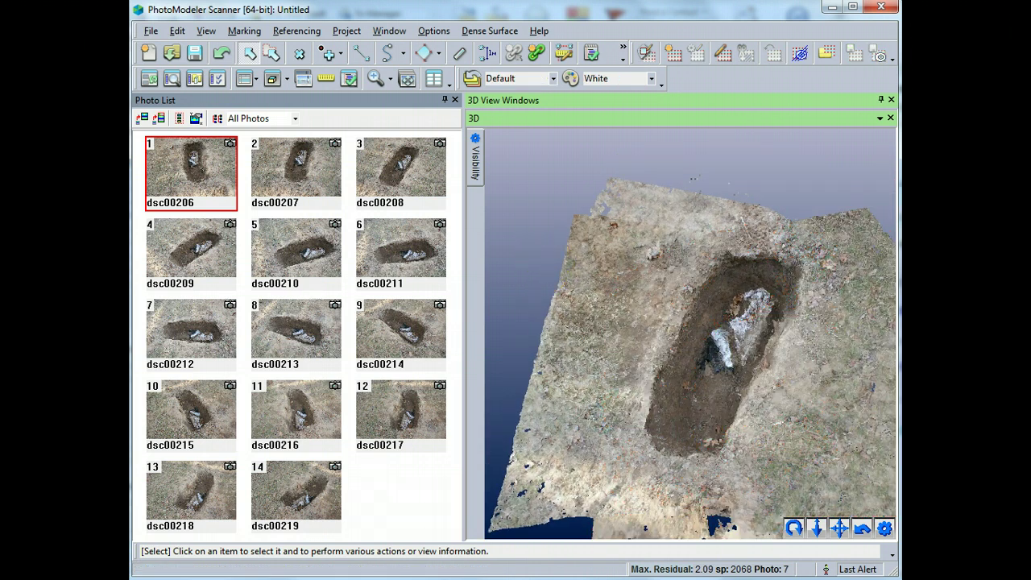
Step: Start a model export from the File menu with Text (raw XYZ) (.txt) format
{"action": "left_click", "coordinate": [152, 36]}
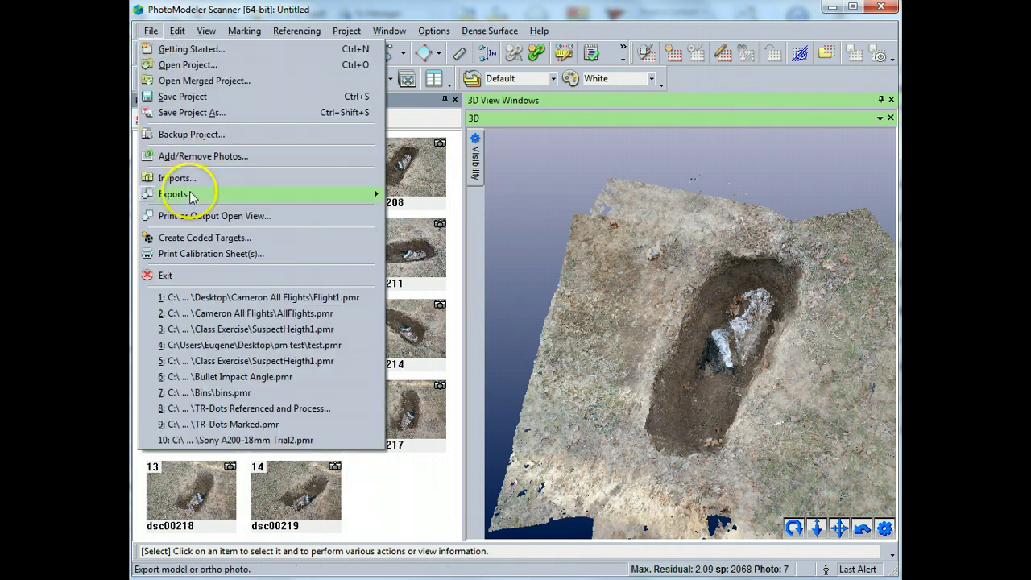
{"action": "mouse_move", "coordinate": [194, 194]}
{"action": "left_click", "coordinate": [413, 199]}
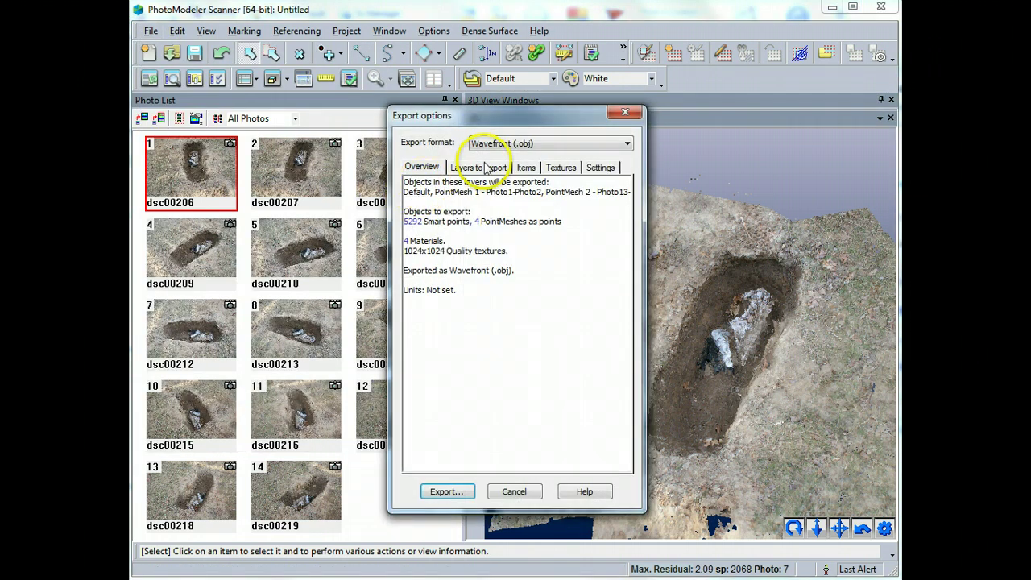
{"action": "left_click", "coordinate": [518, 144]}
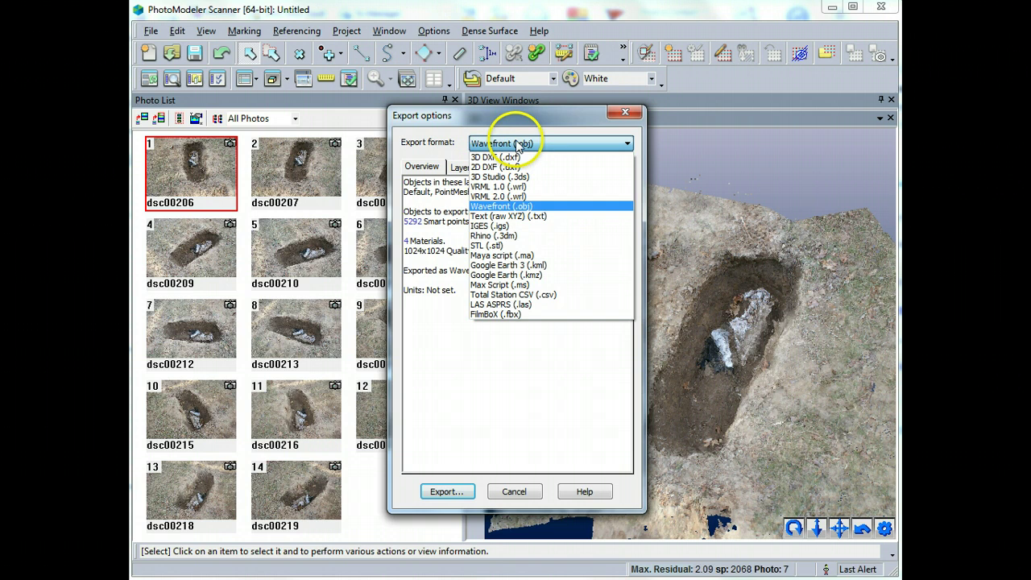
{"action": "left_click", "coordinate": [514, 221]}
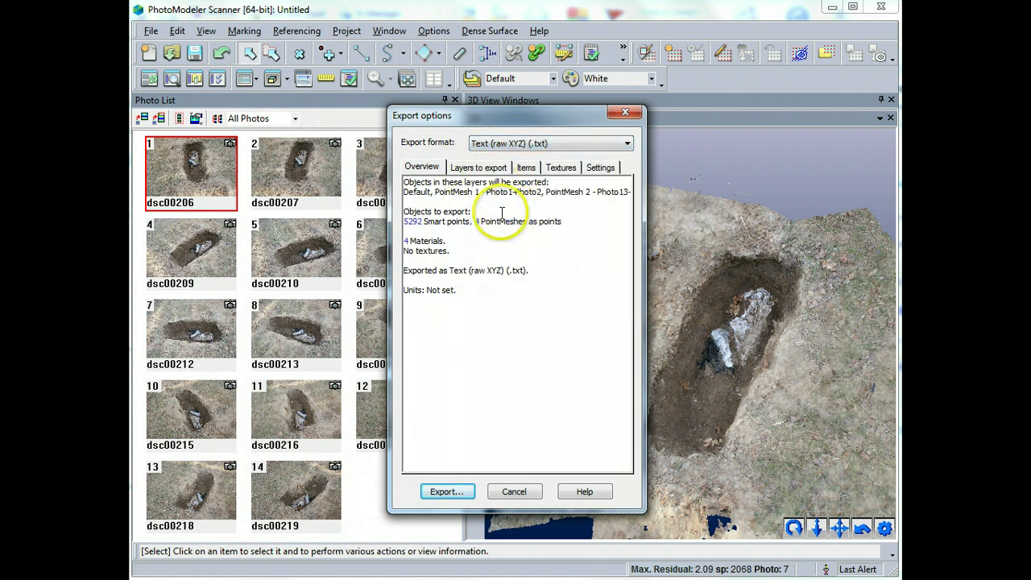
Step: Review the Layers, Items, Textures and Settings tabs: 5292 Smart points plus 4 PointMeshes
{"action": "left_click", "coordinate": [472, 168]}
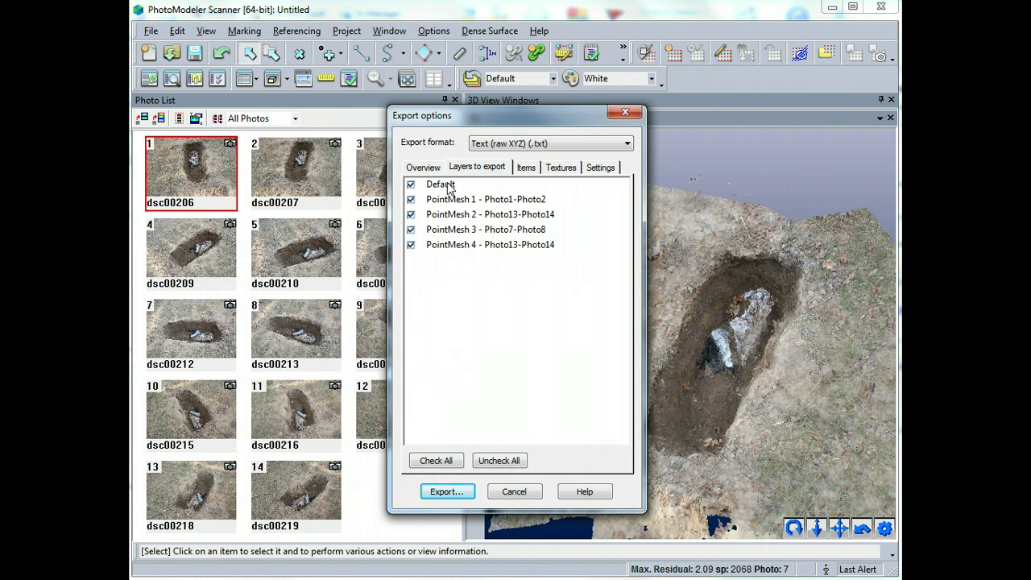
{"action": "left_click", "coordinate": [525, 168]}
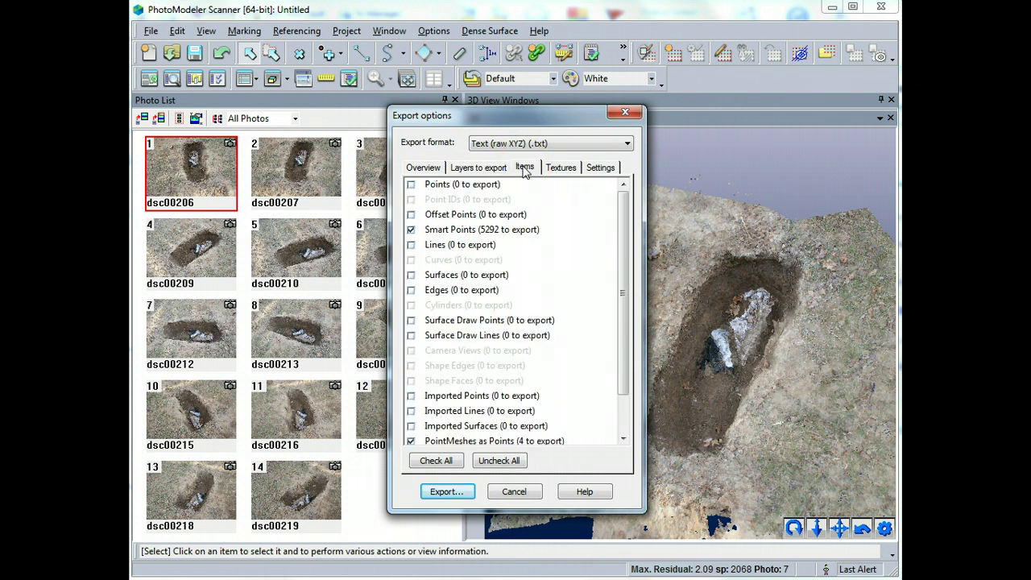
{"action": "left_click_drag", "start_coordinate": [617, 232], "coordinate": [617, 288]}
{"action": "scroll", "coordinate": [476, 262], "scroll_direction": "up", "scroll_amount": 1}
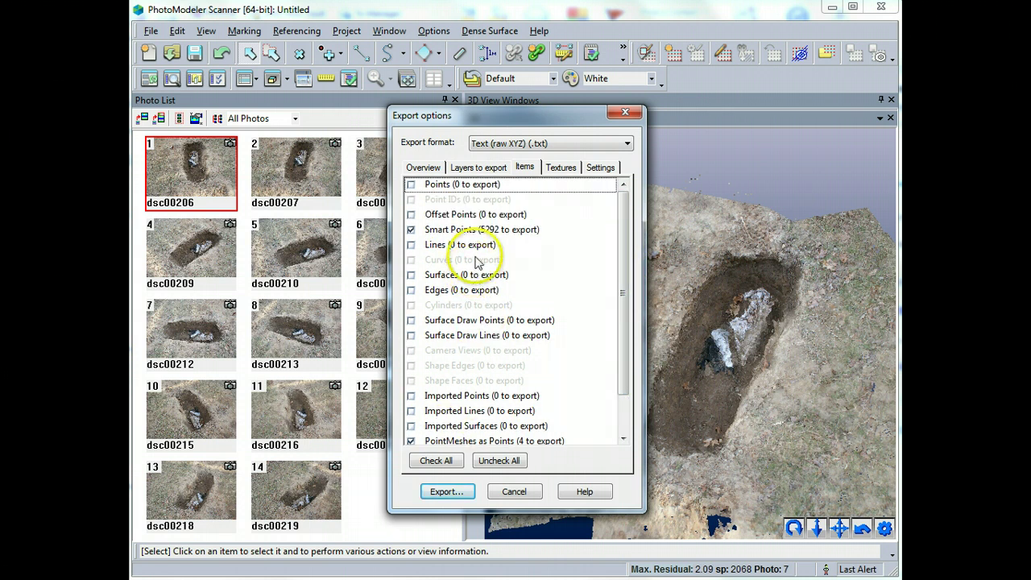
{"action": "scroll", "coordinate": [499, 246], "scroll_direction": "down", "scroll_amount": 1}
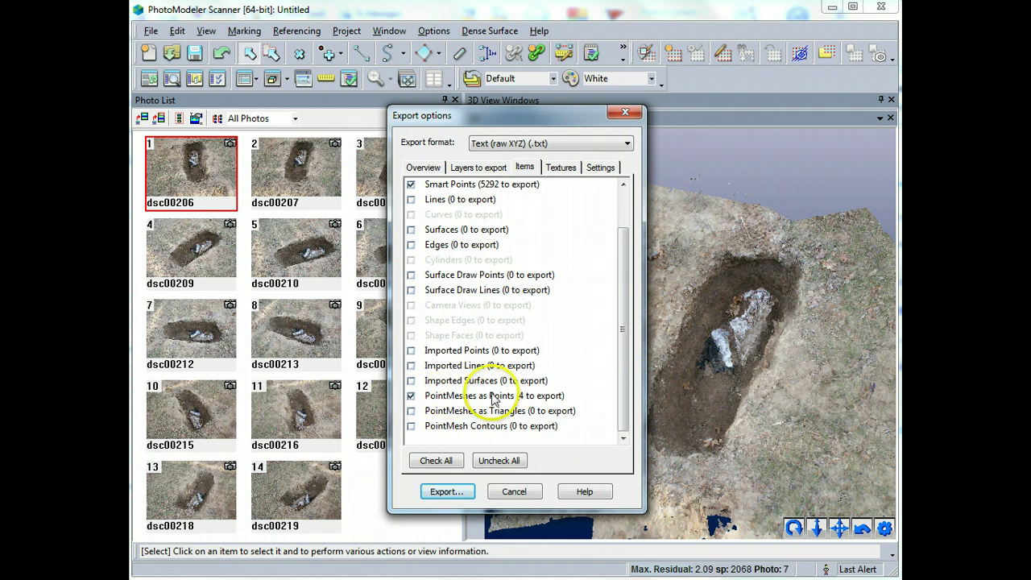
{"action": "left_click", "coordinate": [561, 167]}
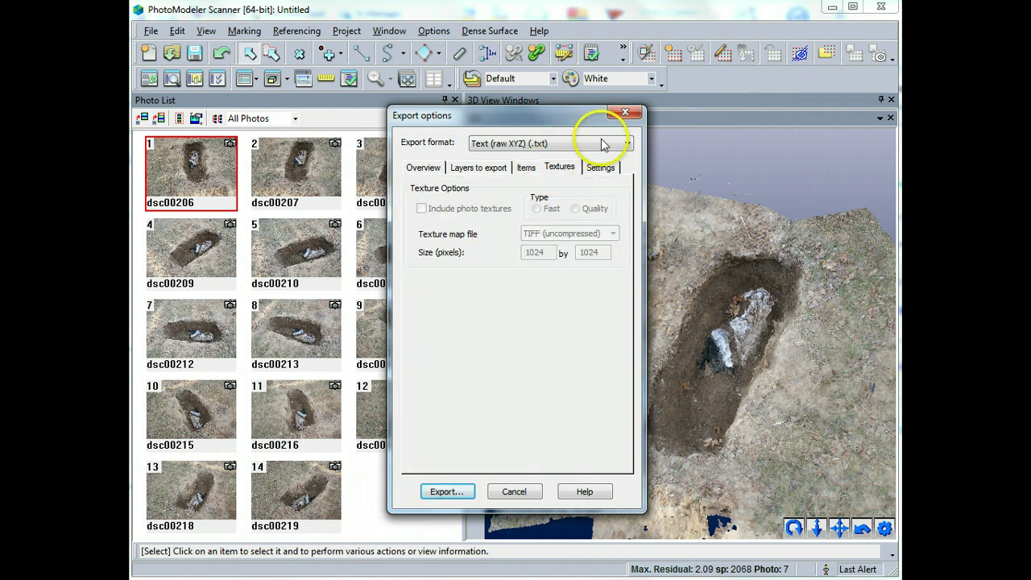
{"action": "left_click", "coordinate": [601, 167]}
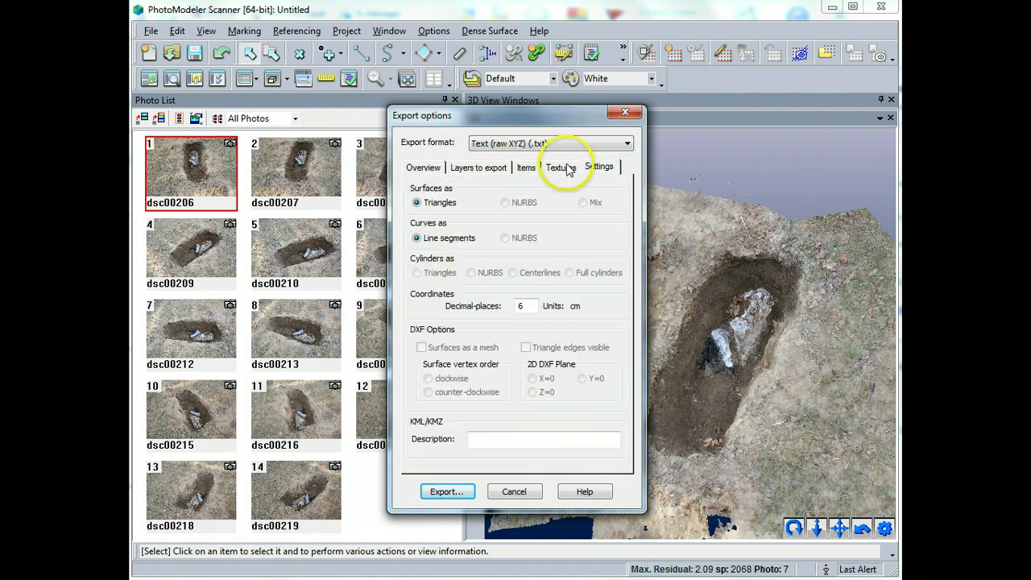
{"action": "left_click", "coordinate": [421, 167]}
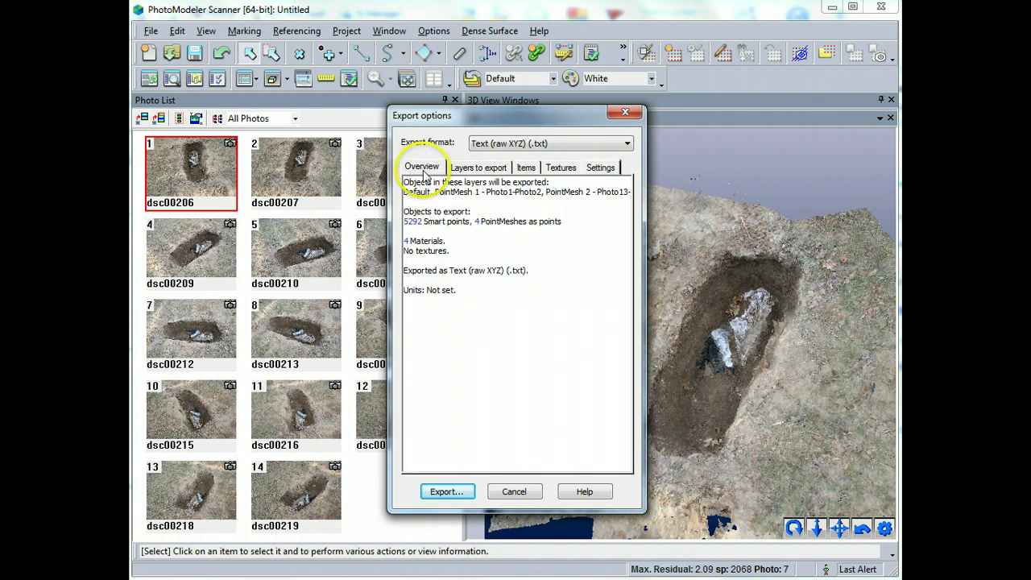
Step: Save the export as GravePointCloud.txt in the DSM Tutorial folder and close the Export Summary
{"action": "left_click", "coordinate": [452, 490]}
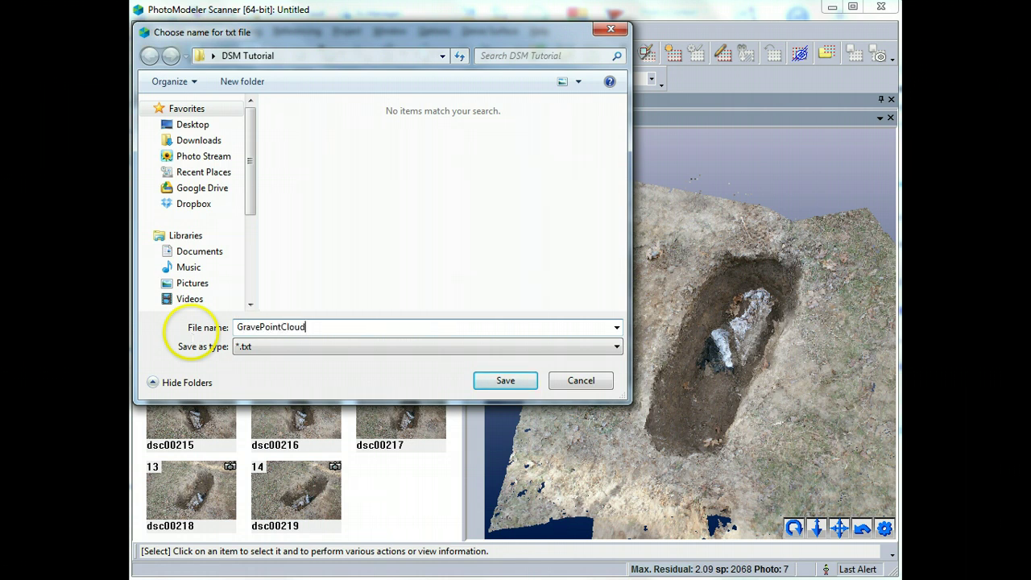
{"action": "left_click", "coordinate": [505, 380]}
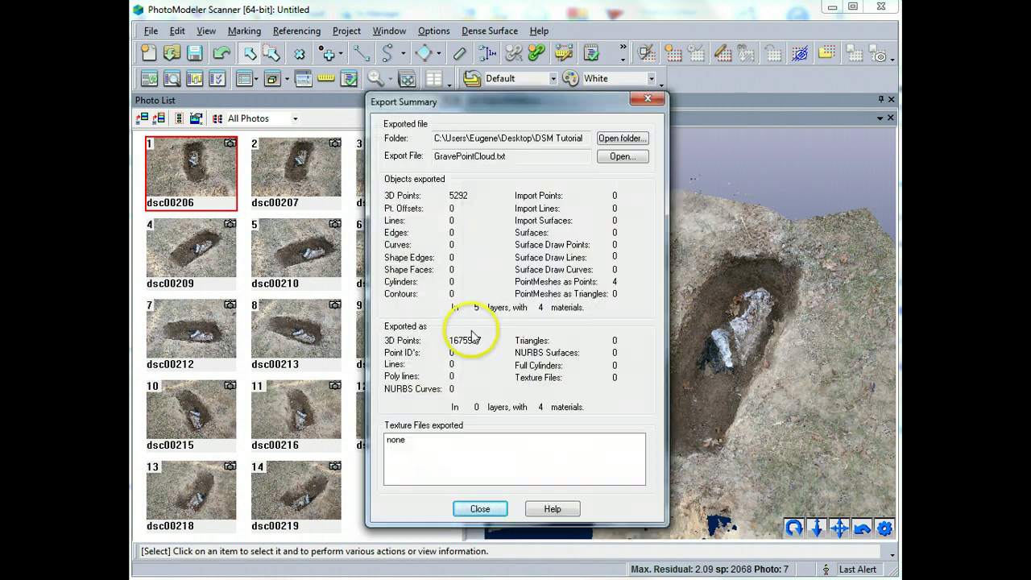
{"action": "left_click", "coordinate": [479, 509]}
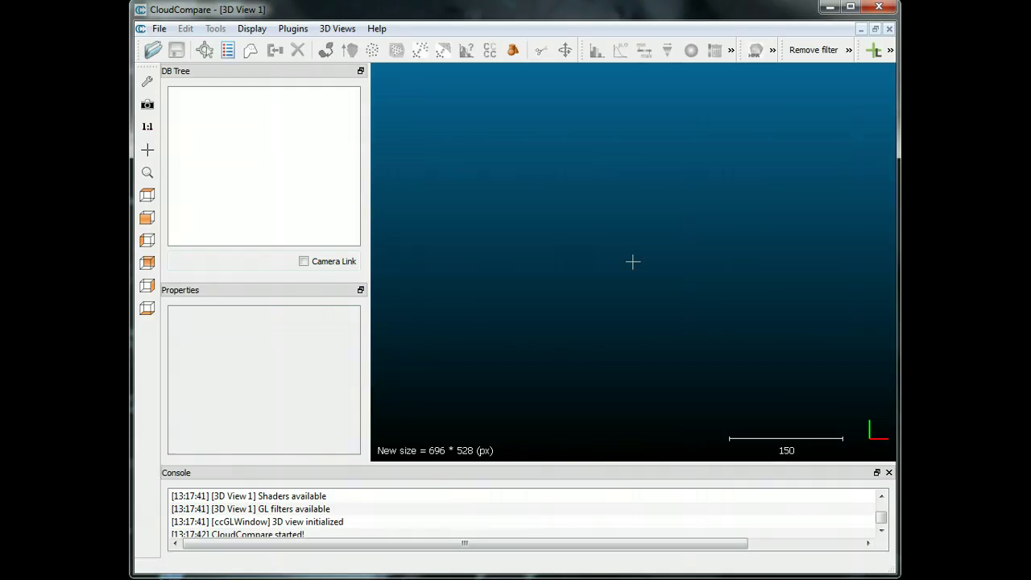
Step: Open GravePointCloud.txt from DSM Tutorial, accepting X, Y, Z and Red, Green, Blue column assignments
{"action": "left_click", "coordinate": [159, 31]}
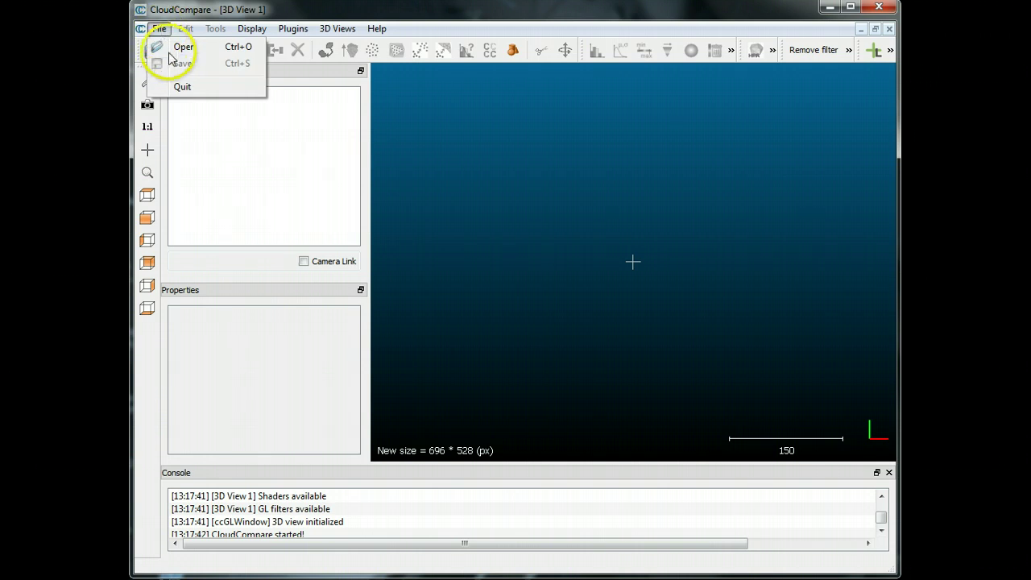
{"action": "left_click", "coordinate": [173, 55]}
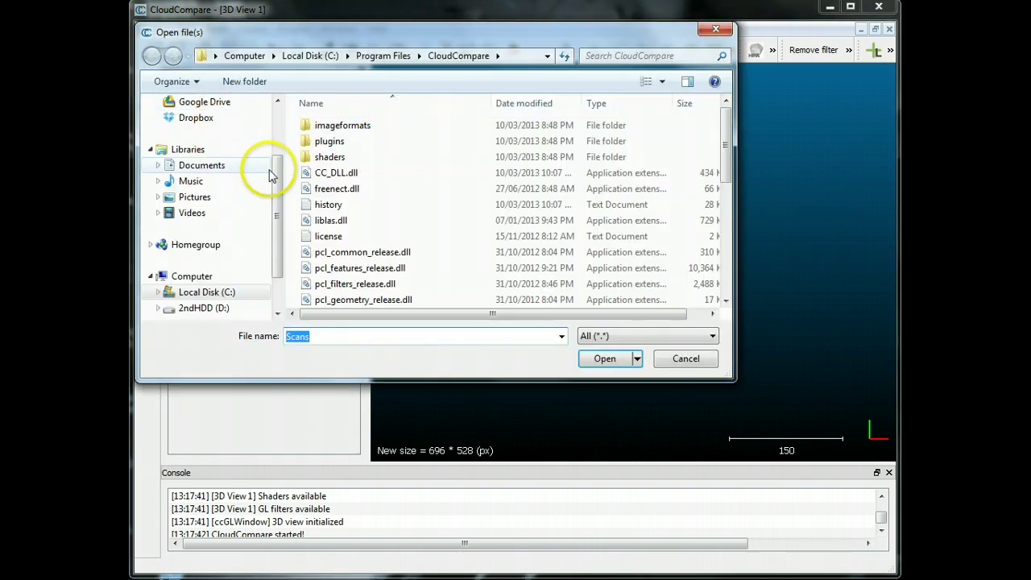
{"action": "scroll", "coordinate": [271, 143], "scroll_direction": "up", "scroll_amount": 1}
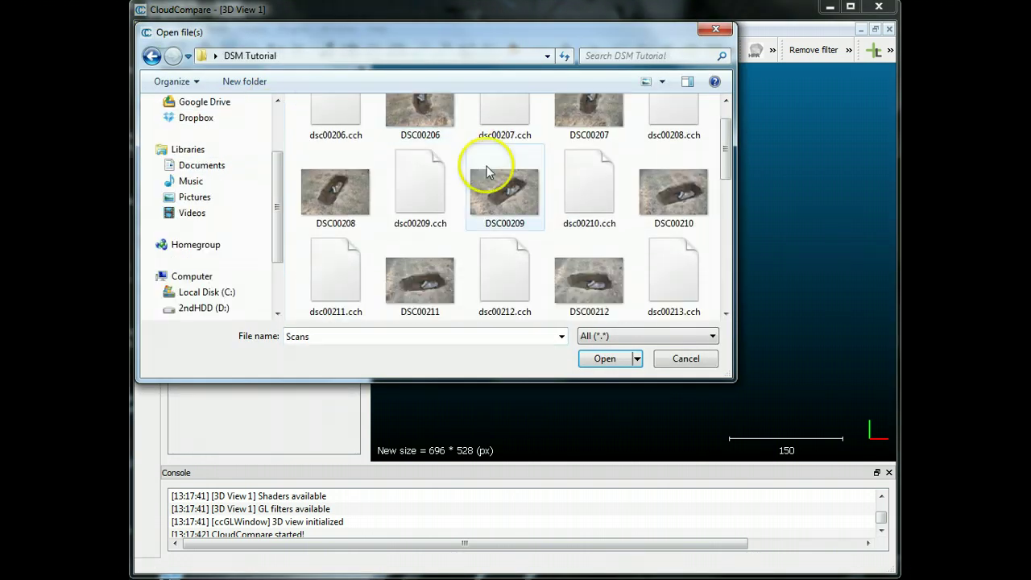
{"action": "scroll", "coordinate": [483, 172], "scroll_direction": "down", "scroll_amount": 5}
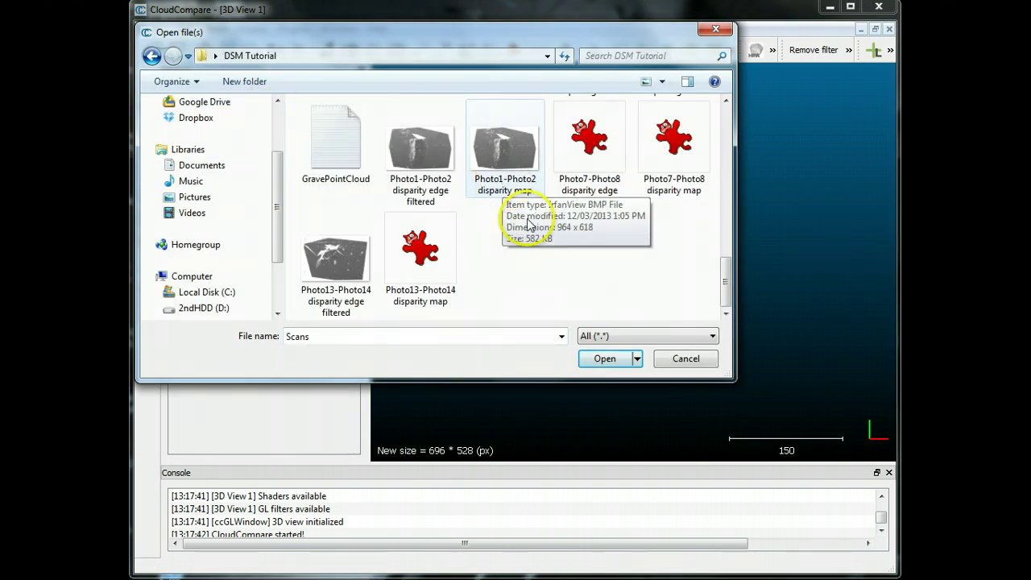
{"action": "left_click", "coordinate": [322, 148]}
{"action": "left_click", "coordinate": [600, 360]}
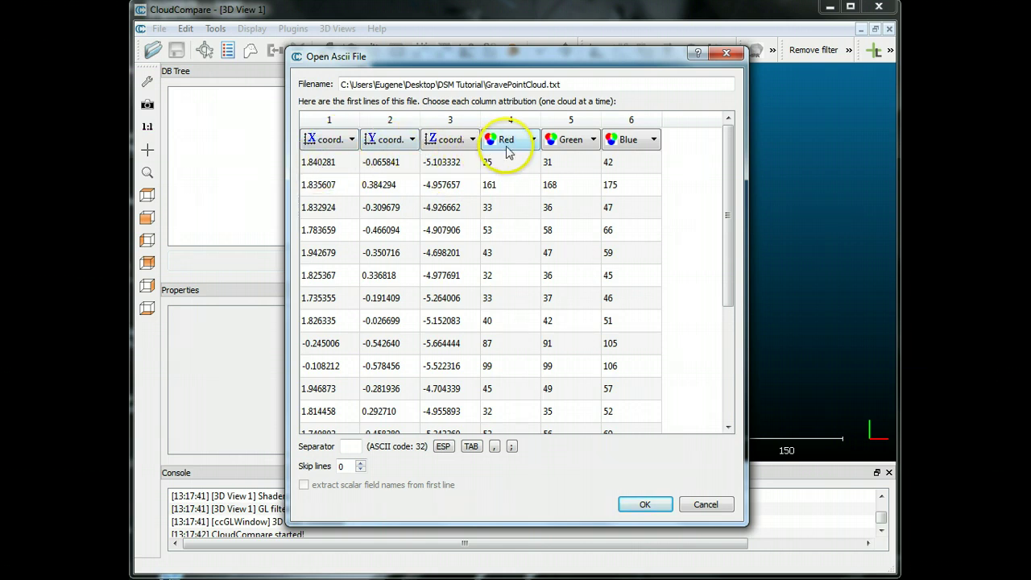
{"action": "left_click", "coordinate": [644, 505]}
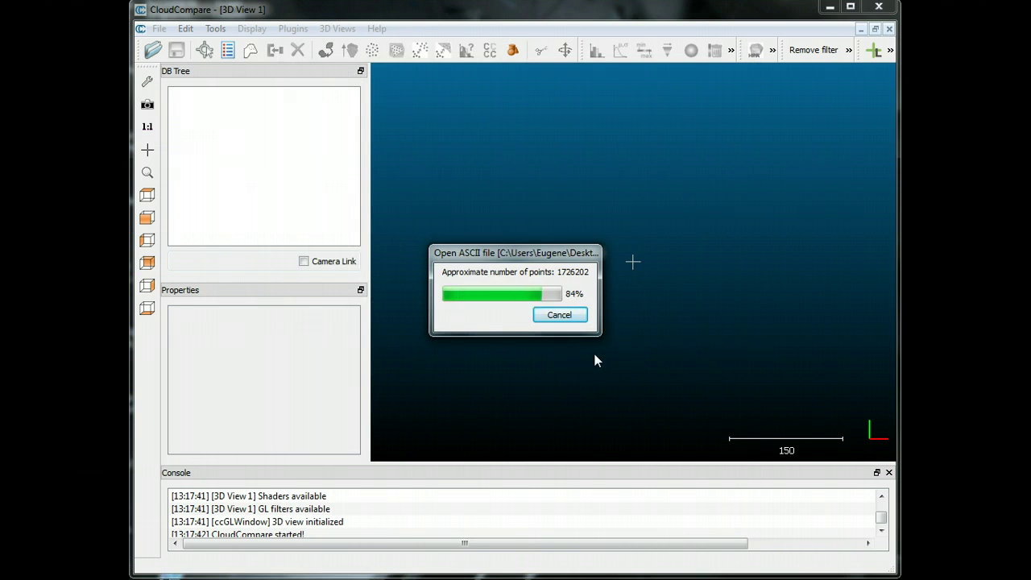
{"action": "left_click", "coordinate": [760, 119]}
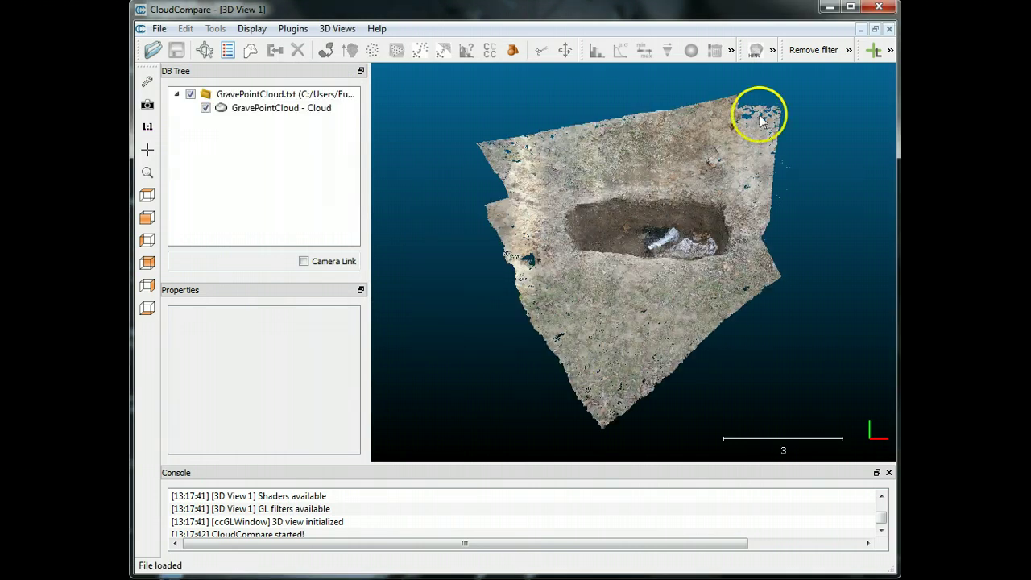
{"action": "left_click_drag", "start_coordinate": [603, 271], "coordinate": [665, 298]}
{"action": "scroll", "coordinate": [672, 175], "scroll_direction": "up", "scroll_amount": 6}
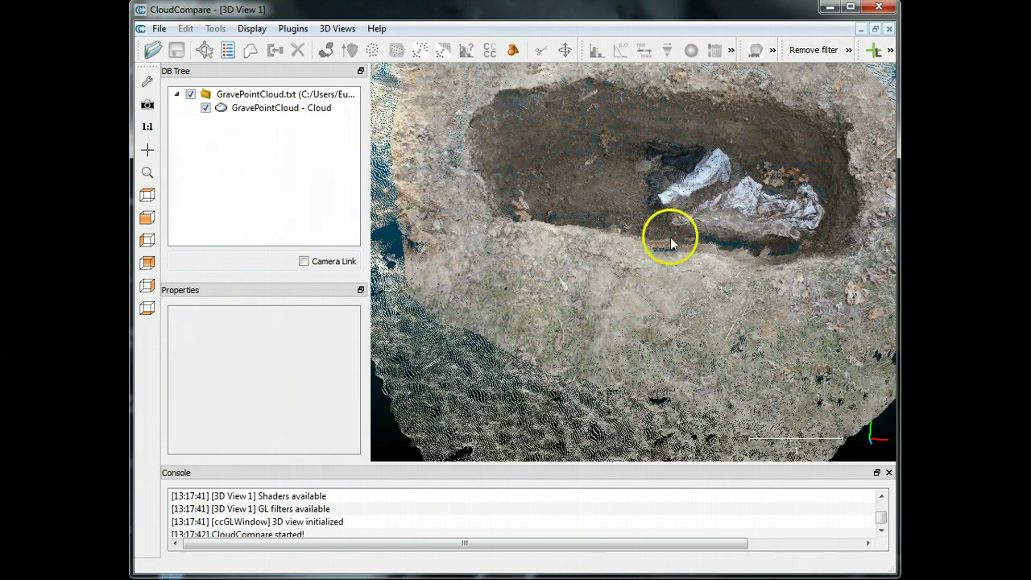
{"action": "left_click_drag", "start_coordinate": [665, 192], "coordinate": [629, 260]}
{"action": "scroll", "coordinate": [620, 290], "scroll_direction": "down", "scroll_amount": 4}
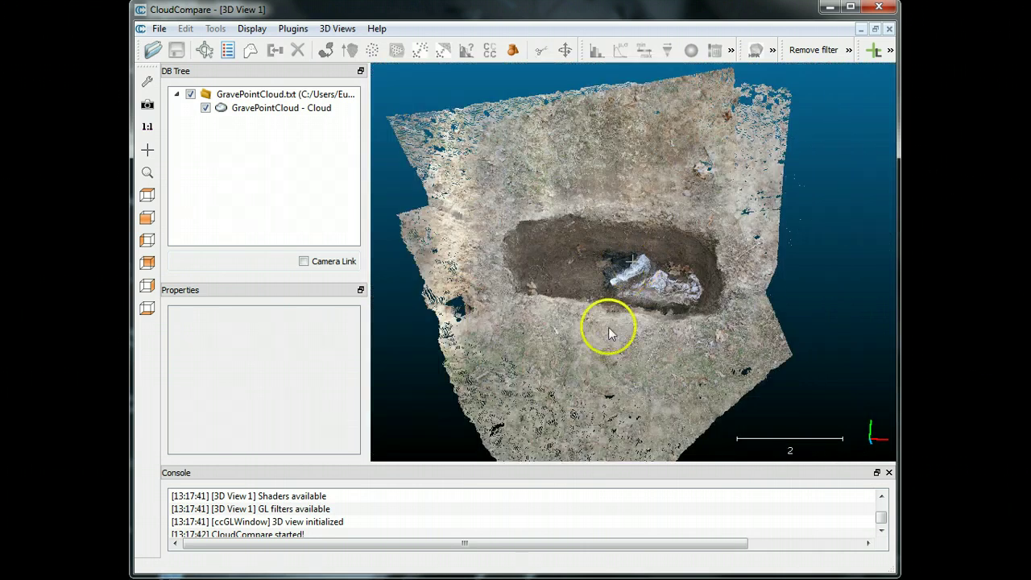
{"action": "left_click_drag", "start_coordinate": [605, 330], "coordinate": [582, 356]}
{"action": "left_click_drag", "start_coordinate": [769, 314], "coordinate": [655, 407]}
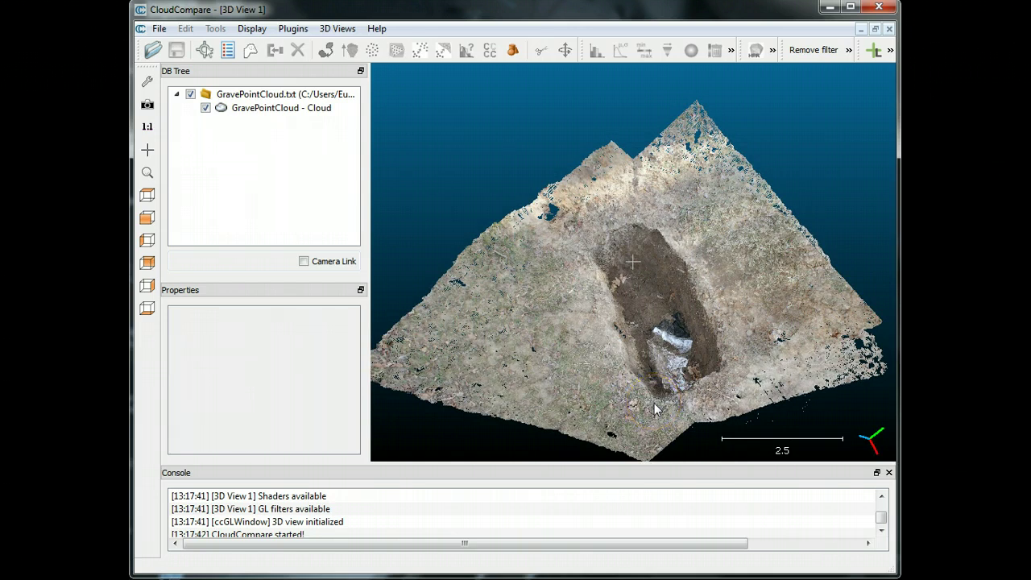